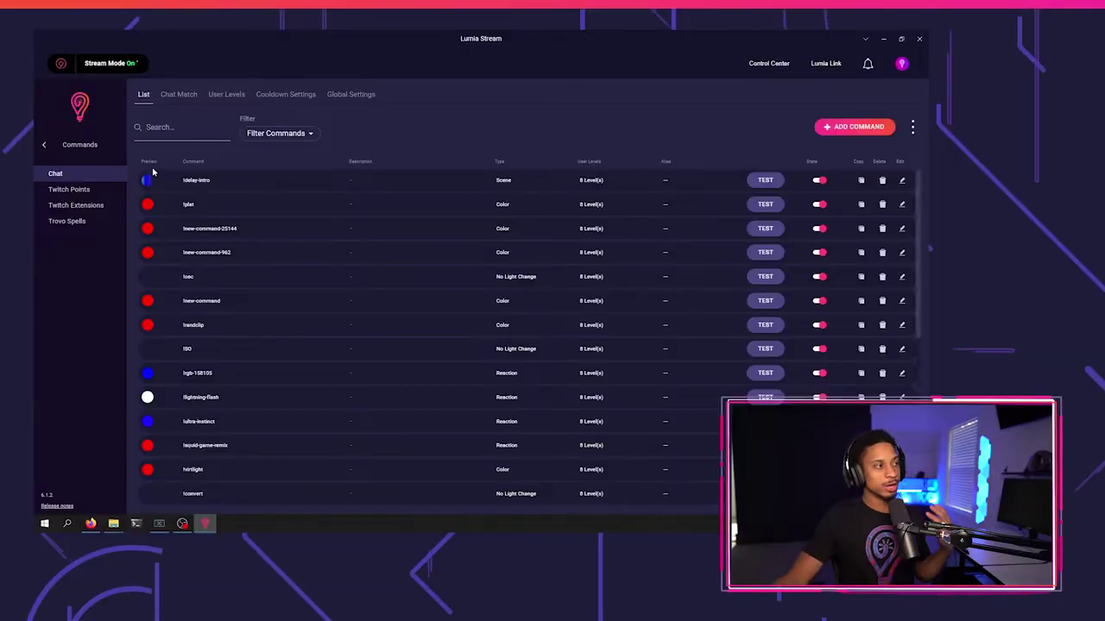
# - Return from the chat commands list to the main Dashboard
pyautogui.click(44, 144)
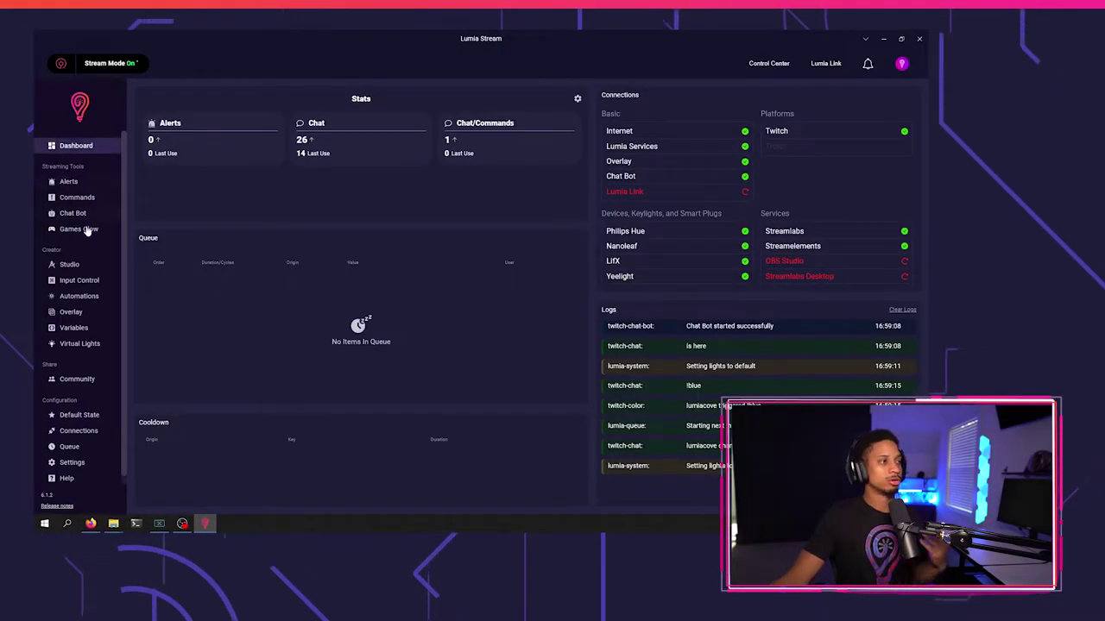
# - Browse the Community gallery's shared reactions and animations such as BSOD, Storm and Rainbow
pyautogui.click(77, 379)
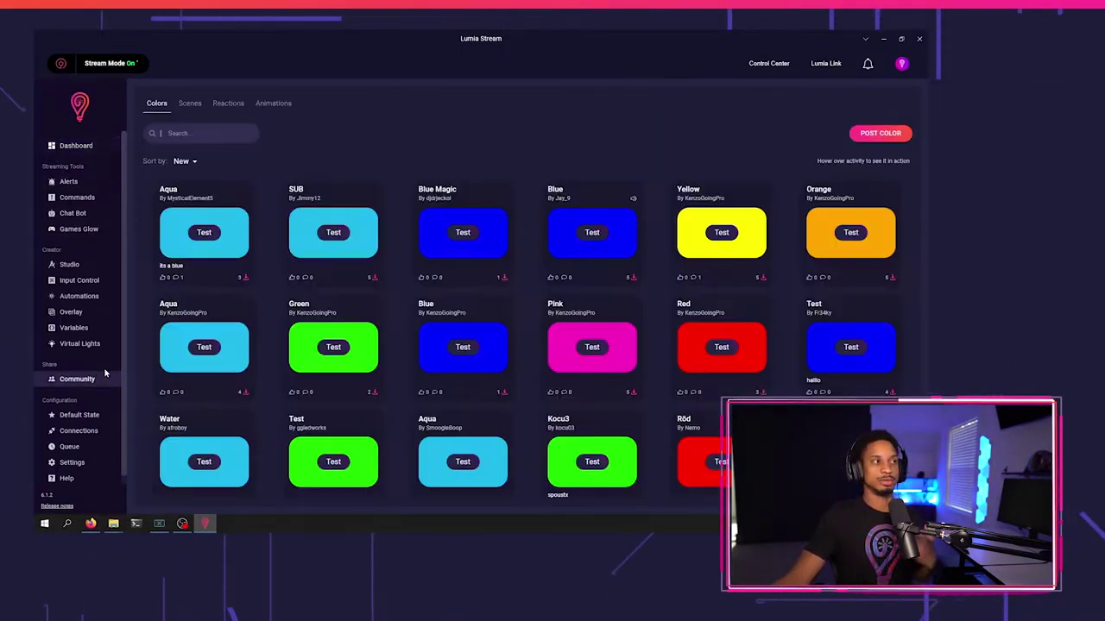
pyautogui.click(234, 104)
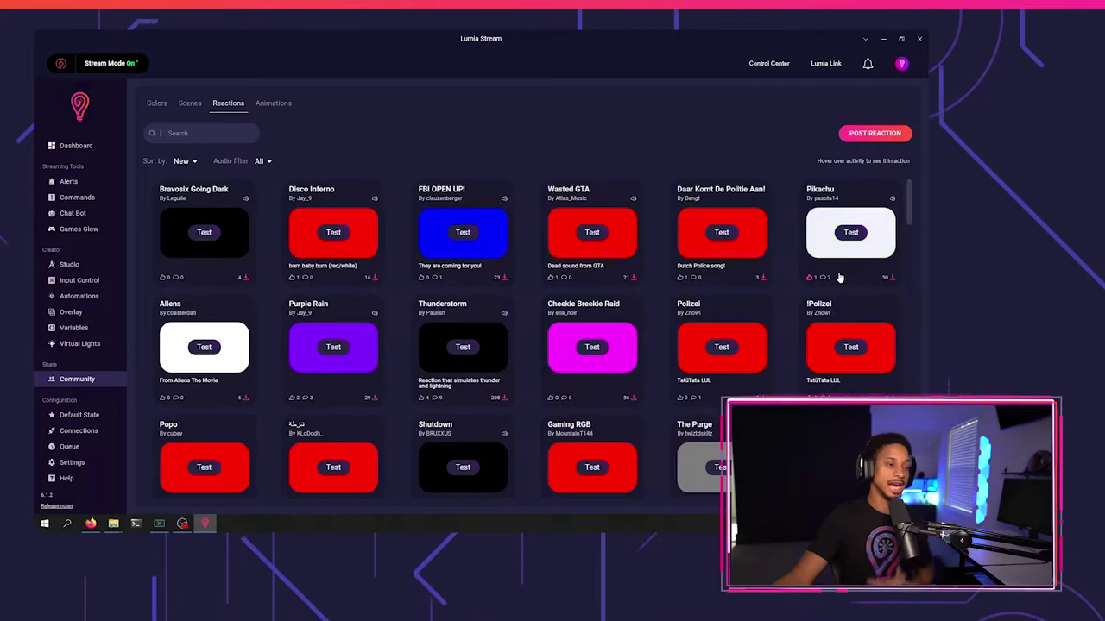
pyautogui.click(273, 102)
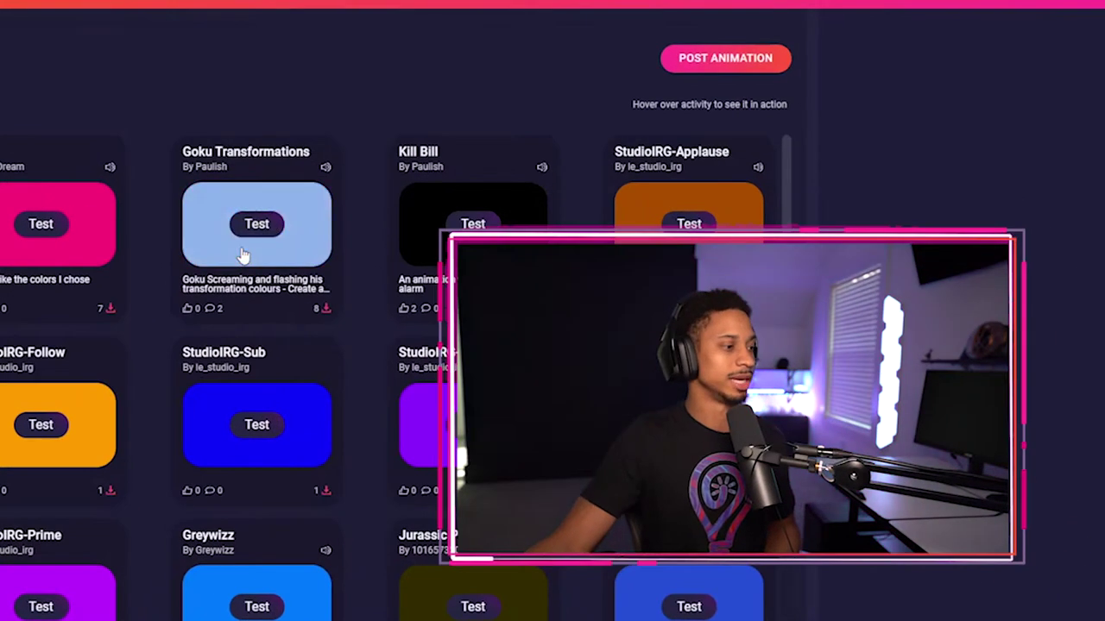
pyautogui.scroll(-5, 243, 255)
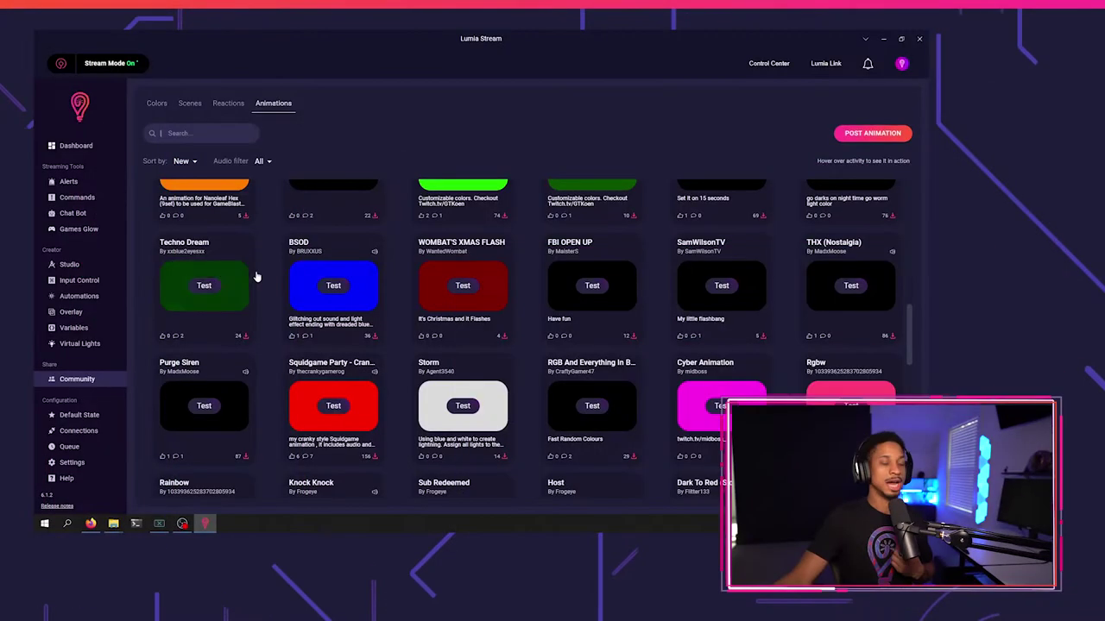
# - Create a new reaction in the Studio named 'popo'
pyautogui.click(89, 264)
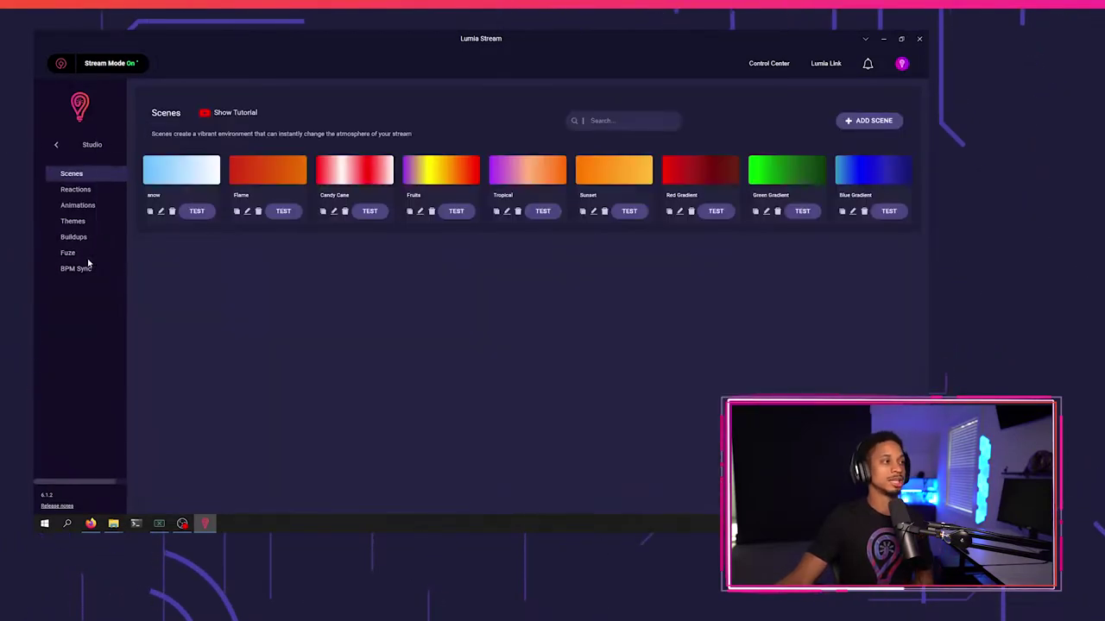
pyautogui.click(91, 190)
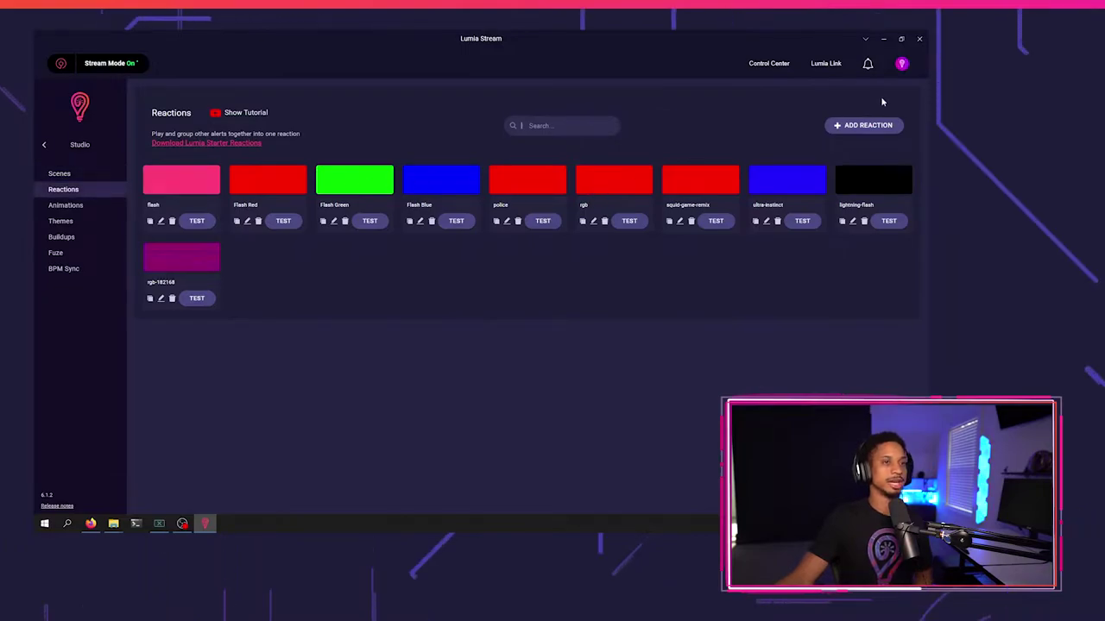
pyautogui.click(856, 126)
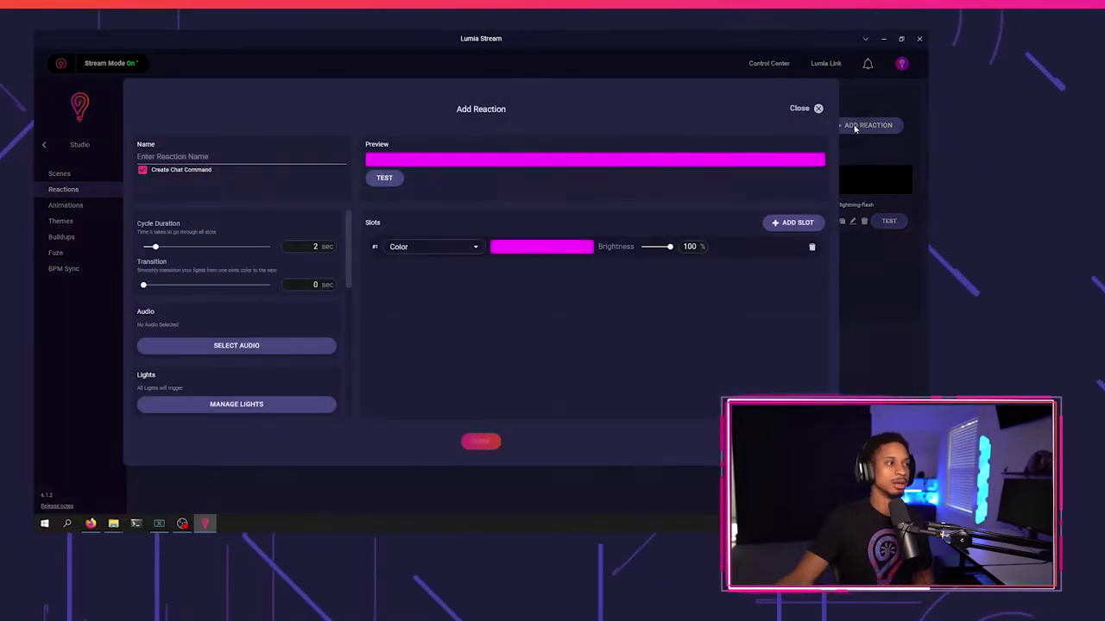
pyautogui.click(273, 160)
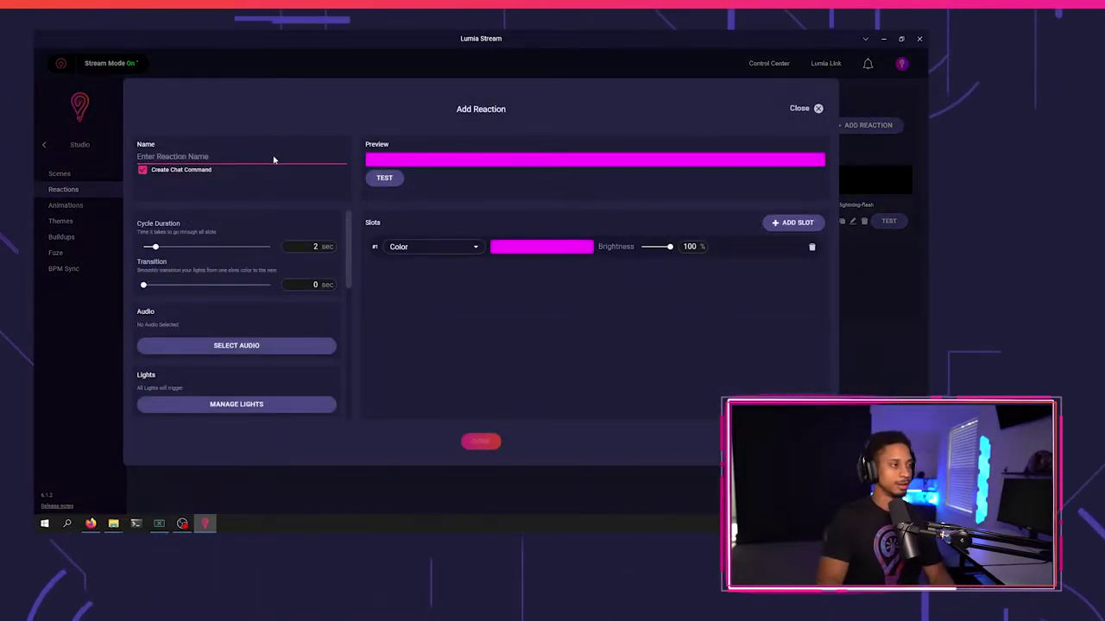
pyautogui.write('popo')
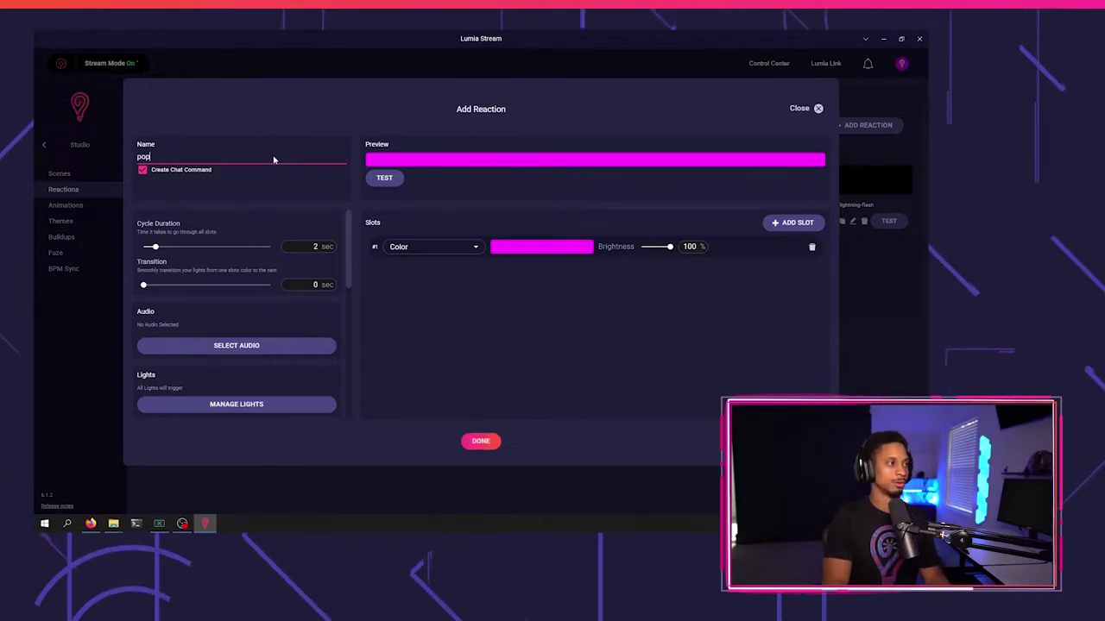
# - Add a second slot, colour slot 1 red and slot 2 blue, and preview it
pyautogui.click(793, 226)
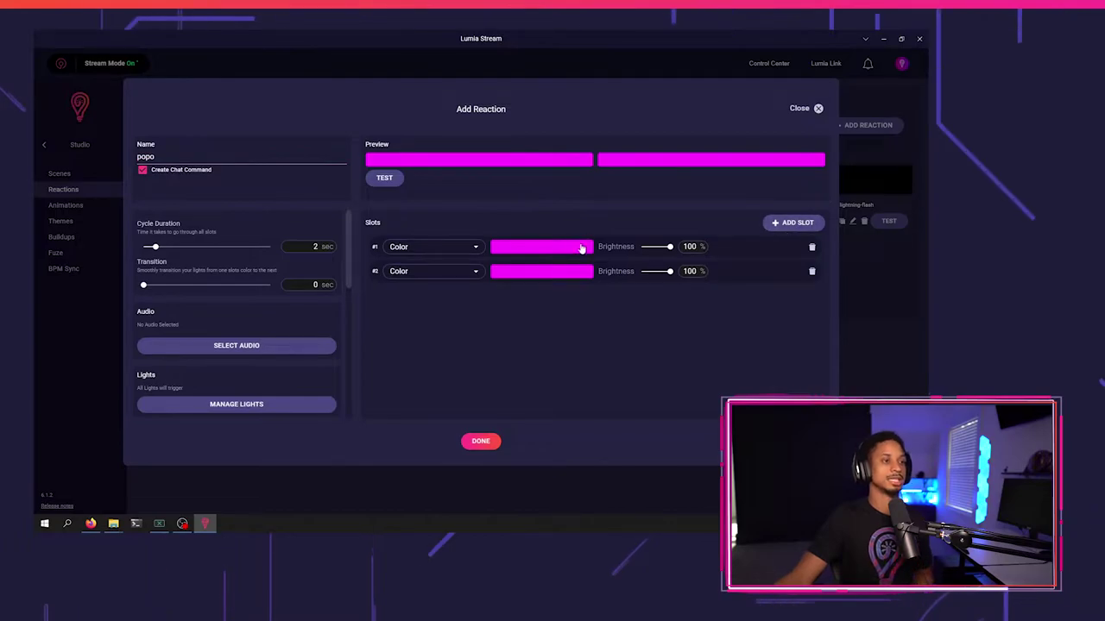
pyautogui.click(582, 249)
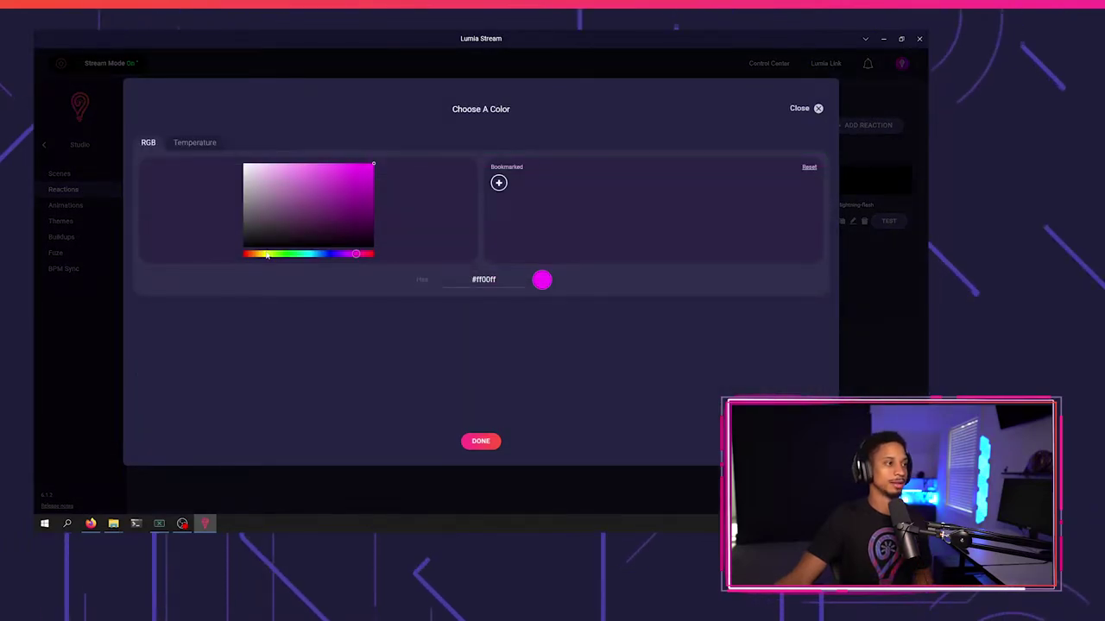
pyautogui.moveTo(268, 254); pyautogui.dragTo(377, 253)
pyautogui.click(480, 442)
pyautogui.click(584, 274)
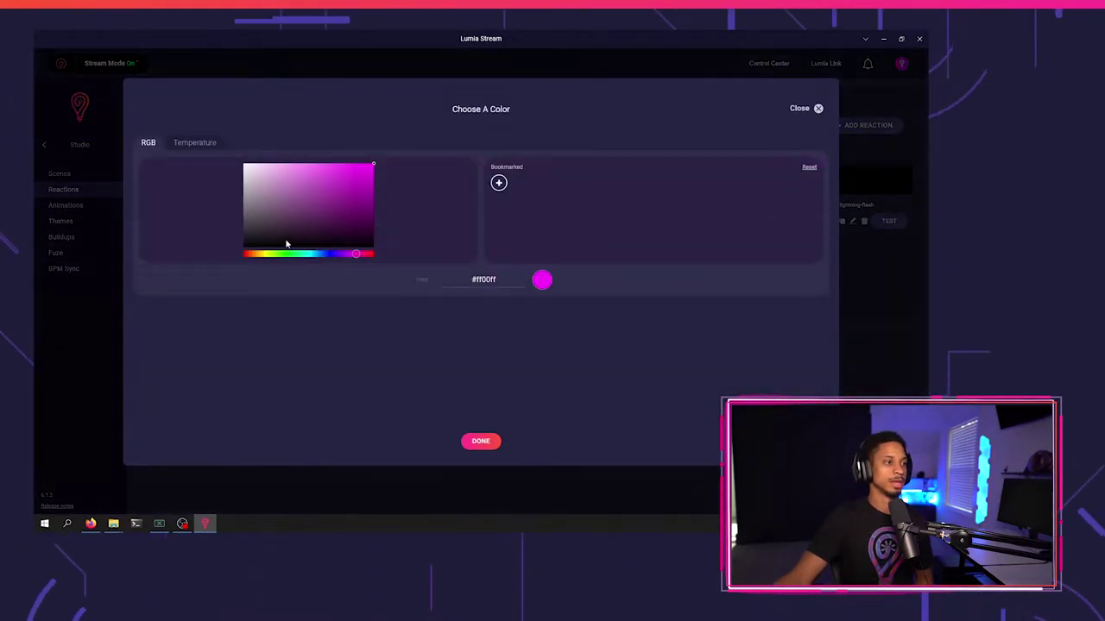
pyautogui.click(332, 255)
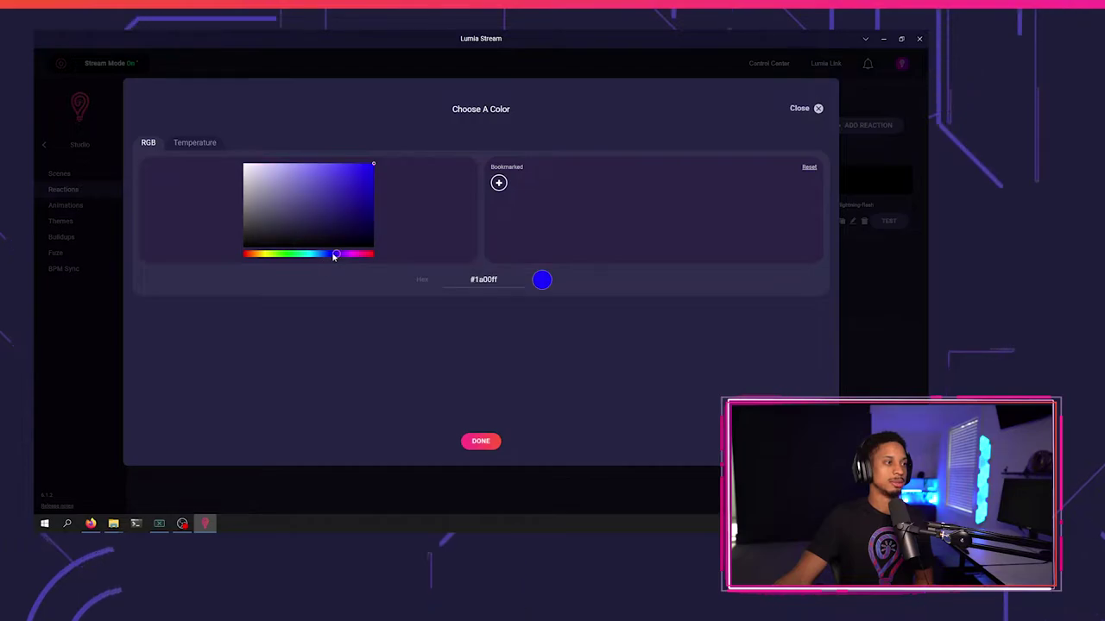
pyautogui.click(481, 441)
pyautogui.click(392, 179)
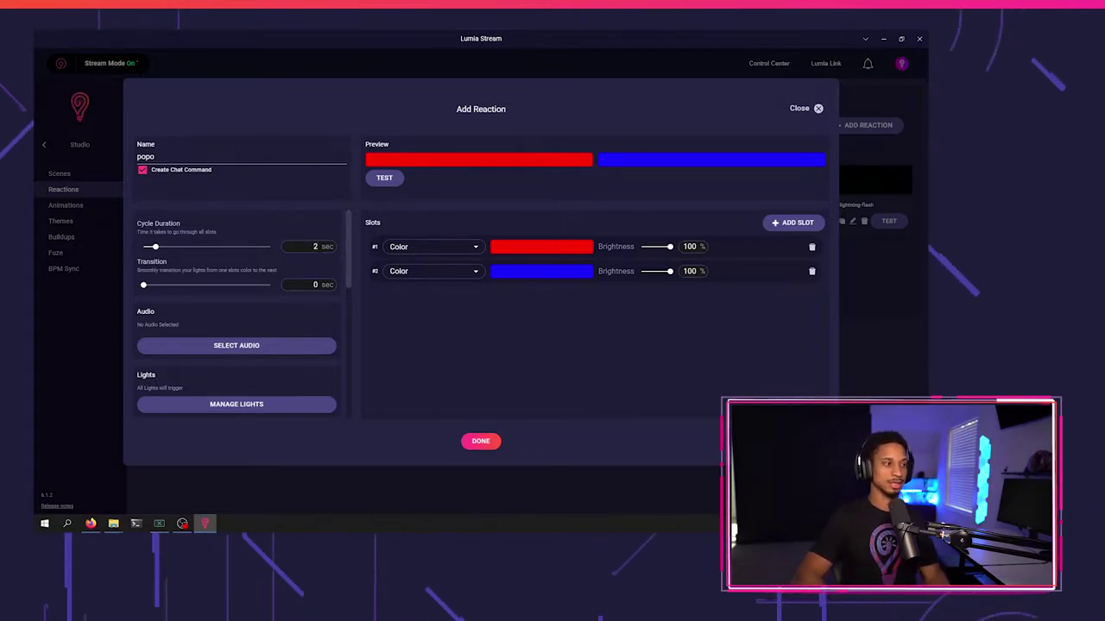
# - Change the popo cycle duration to 4 seconds and test the new timing
pyautogui.press('BackSpace')
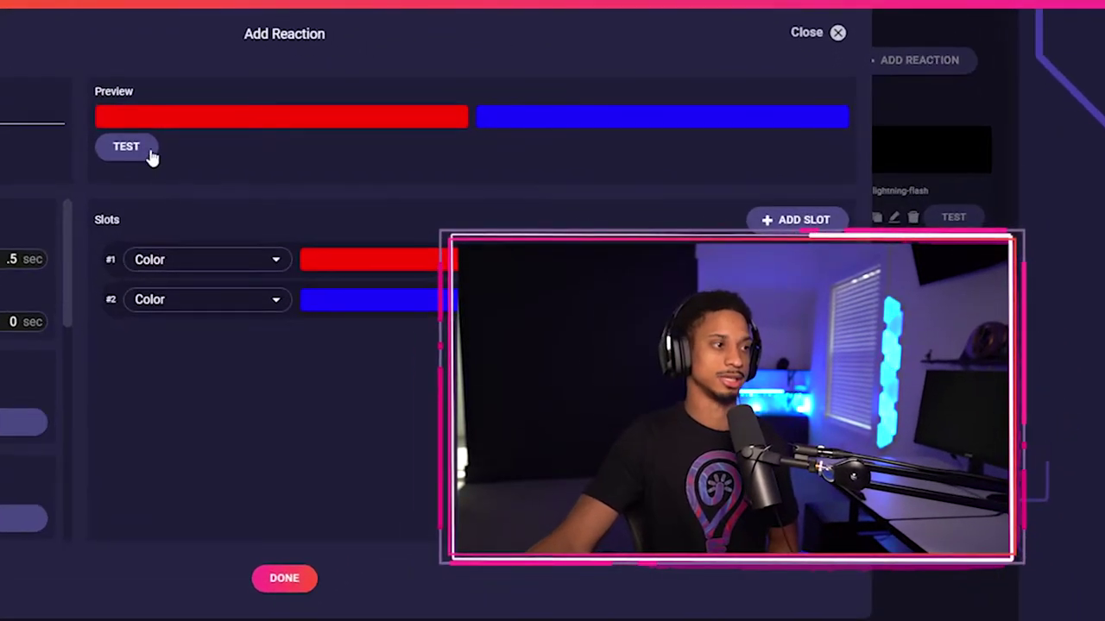
pyautogui.click(143, 150)
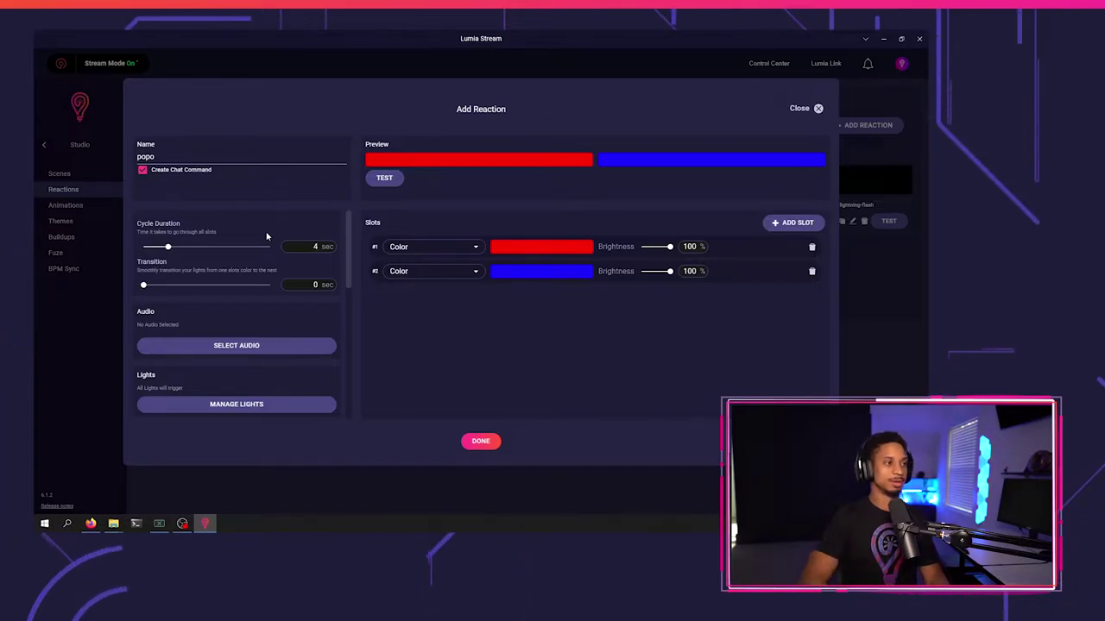
pyautogui.click(690, 271)
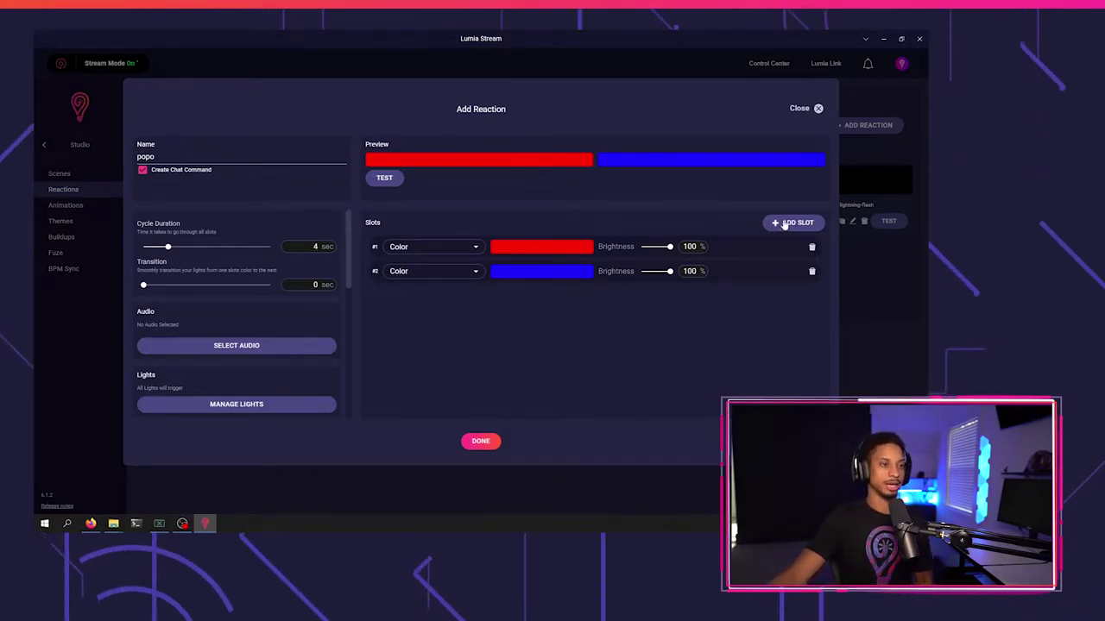
# - Add third and fourth slots set to blue and preview the four-slot reaction
pyautogui.click(785, 223)
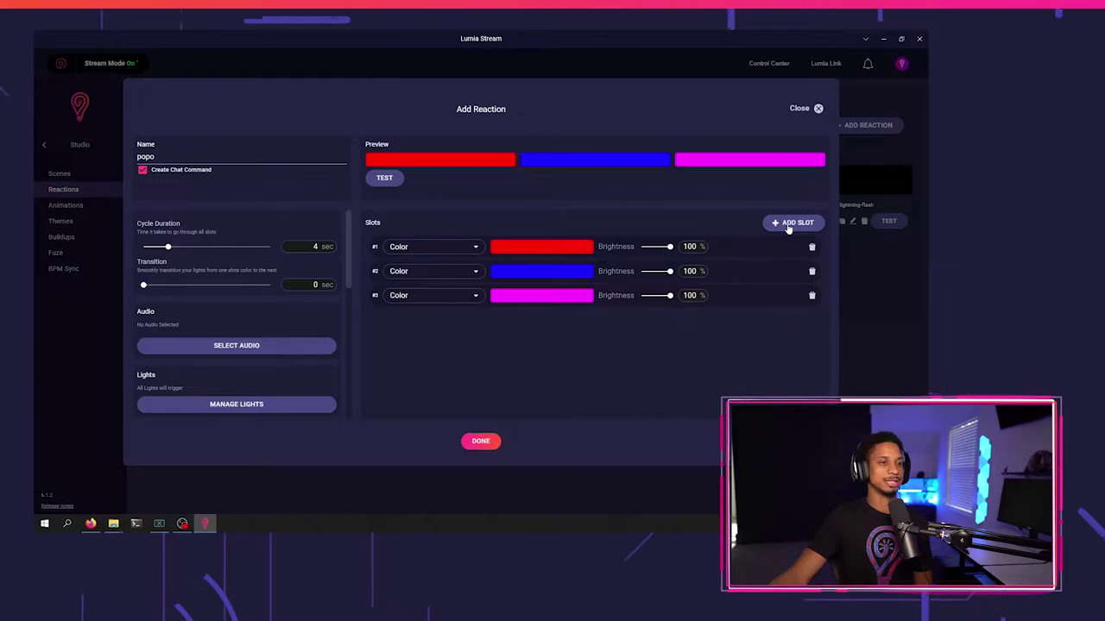
pyautogui.click(787, 223)
pyautogui.click(572, 297)
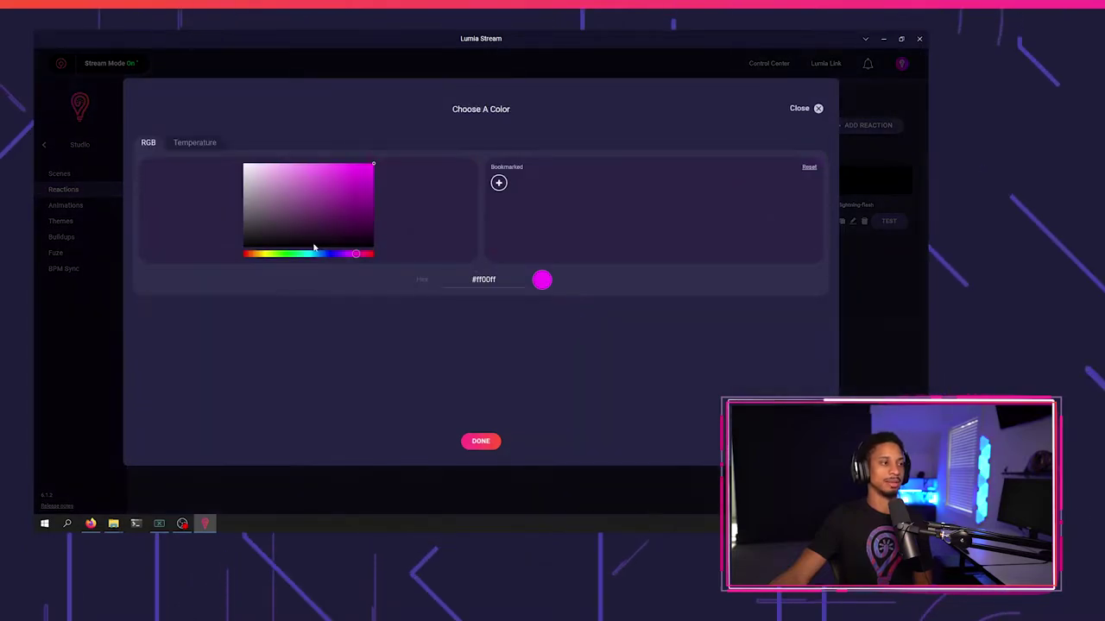
pyautogui.click(335, 255)
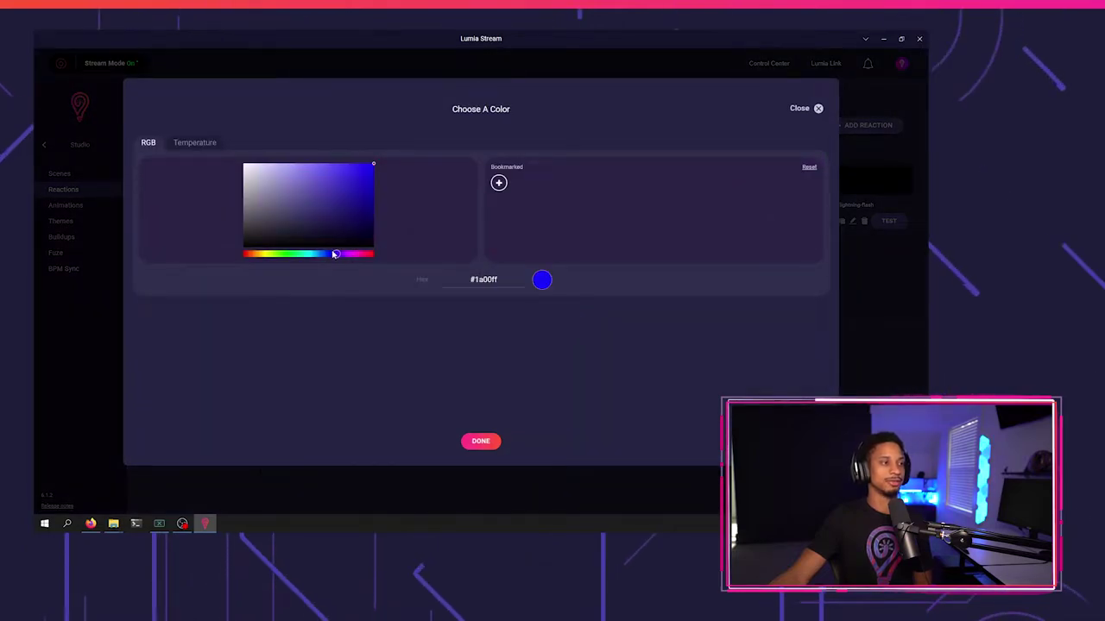
pyautogui.click(481, 441)
pyautogui.click(505, 319)
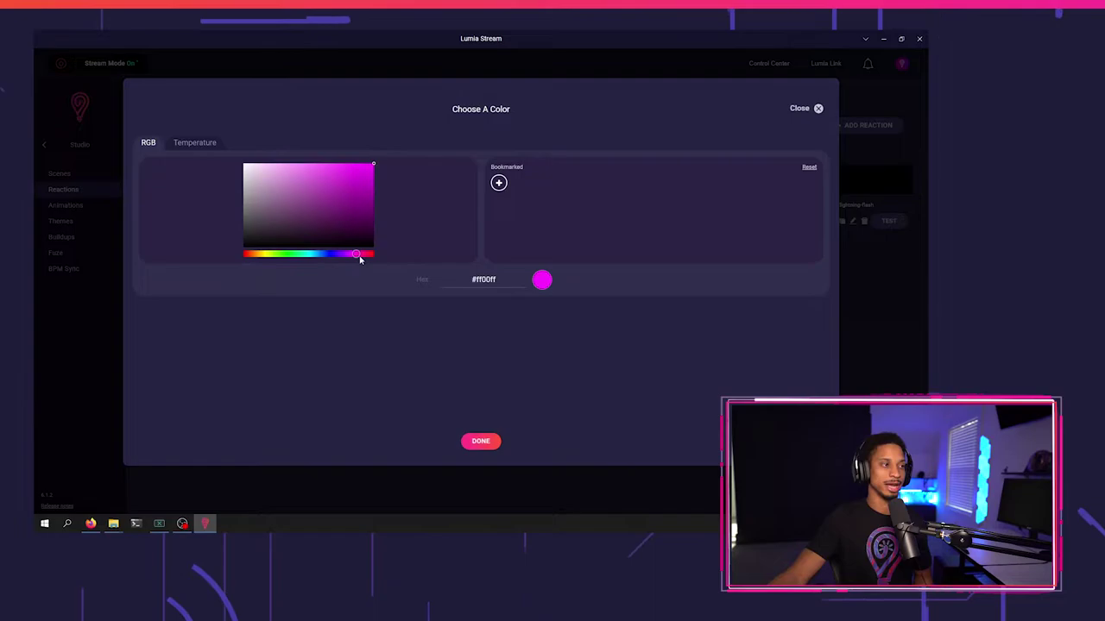
pyautogui.press('Escape')
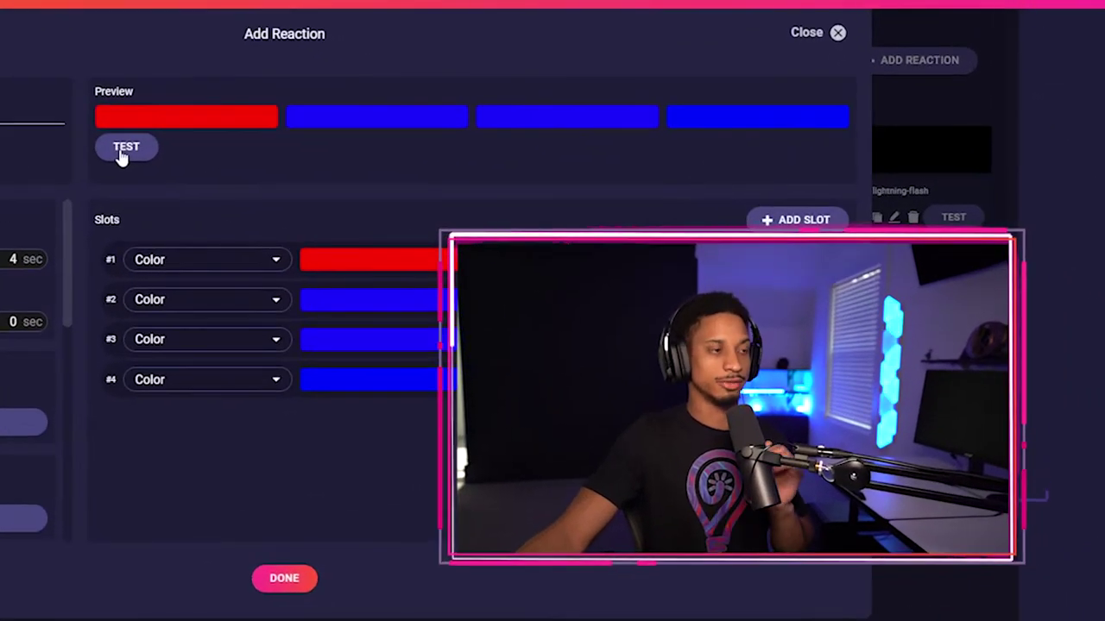
pyautogui.click(124, 146)
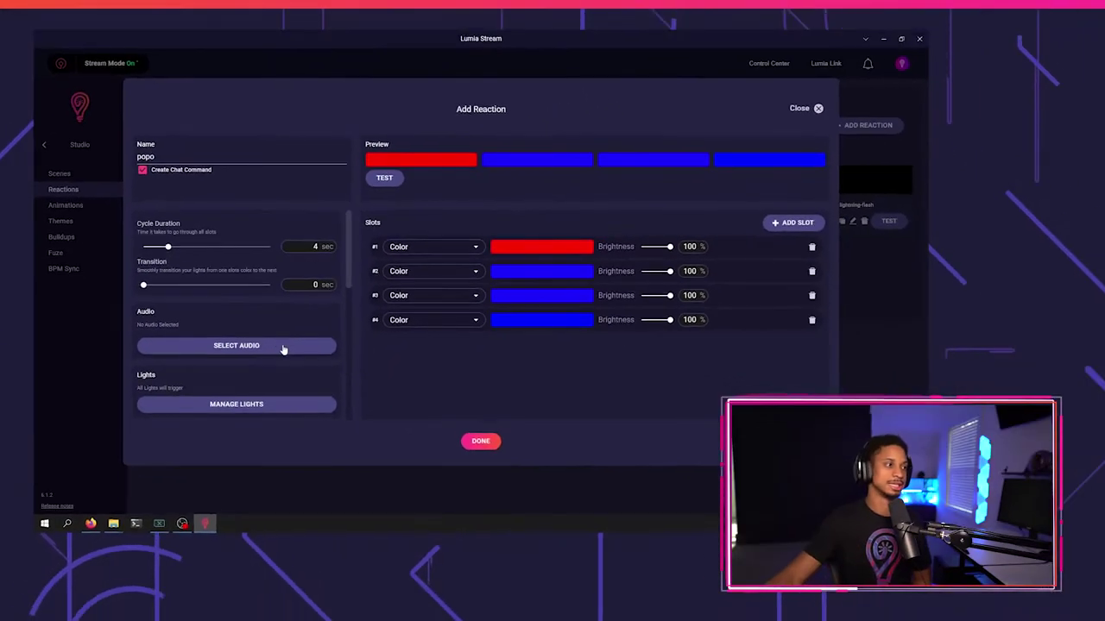
# - Save the popo reaction and assign it to the Stream Live alert
pyautogui.click(606, 579)
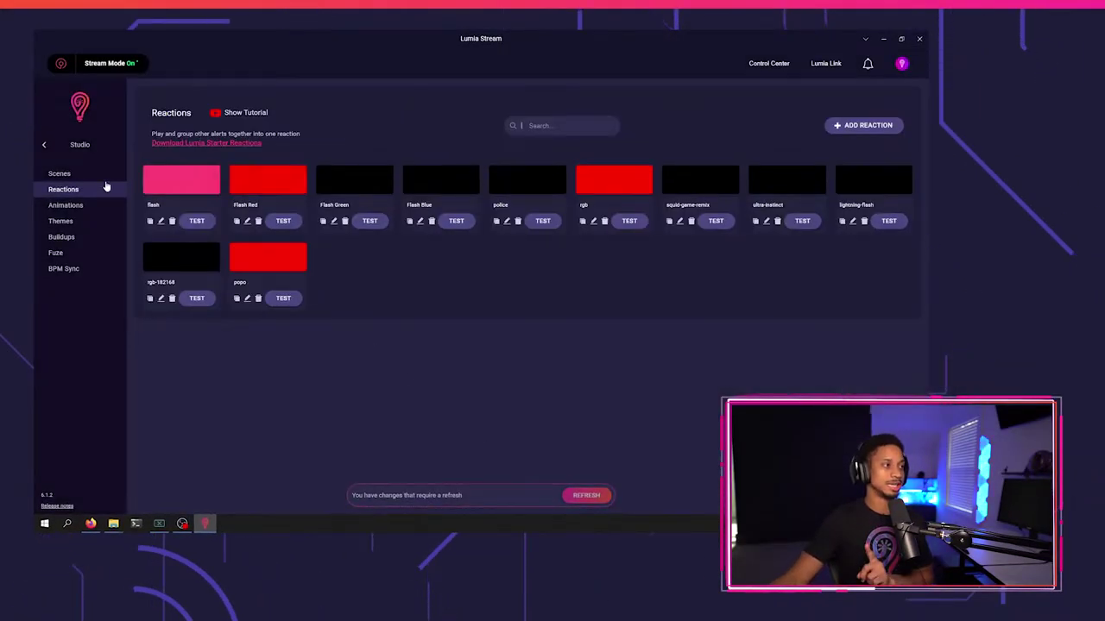
pyautogui.click(44, 144)
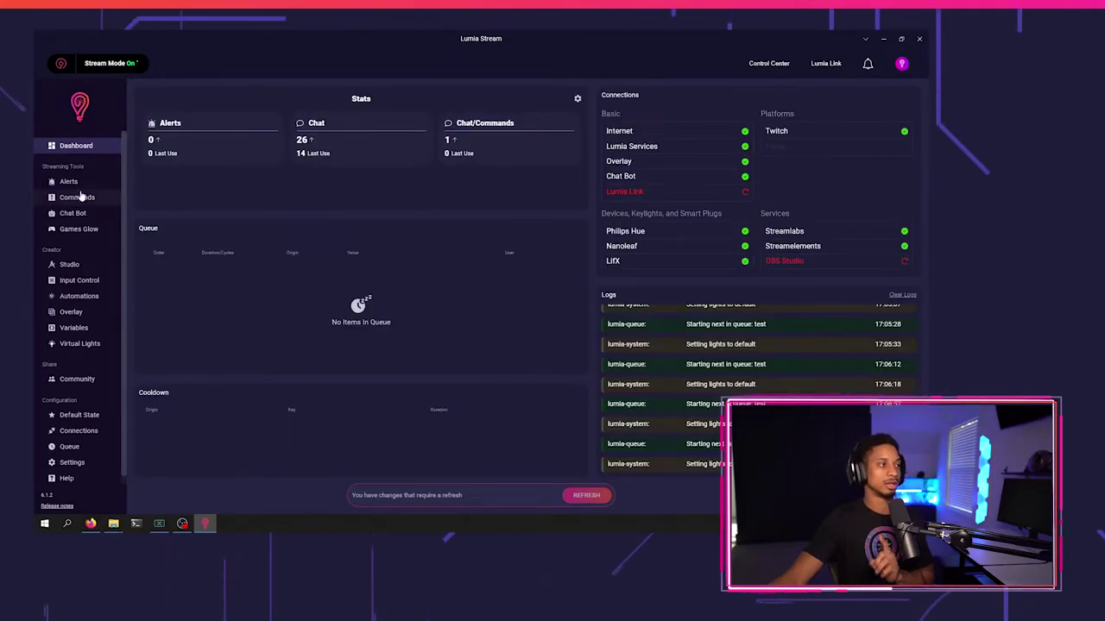
pyautogui.click(65, 181)
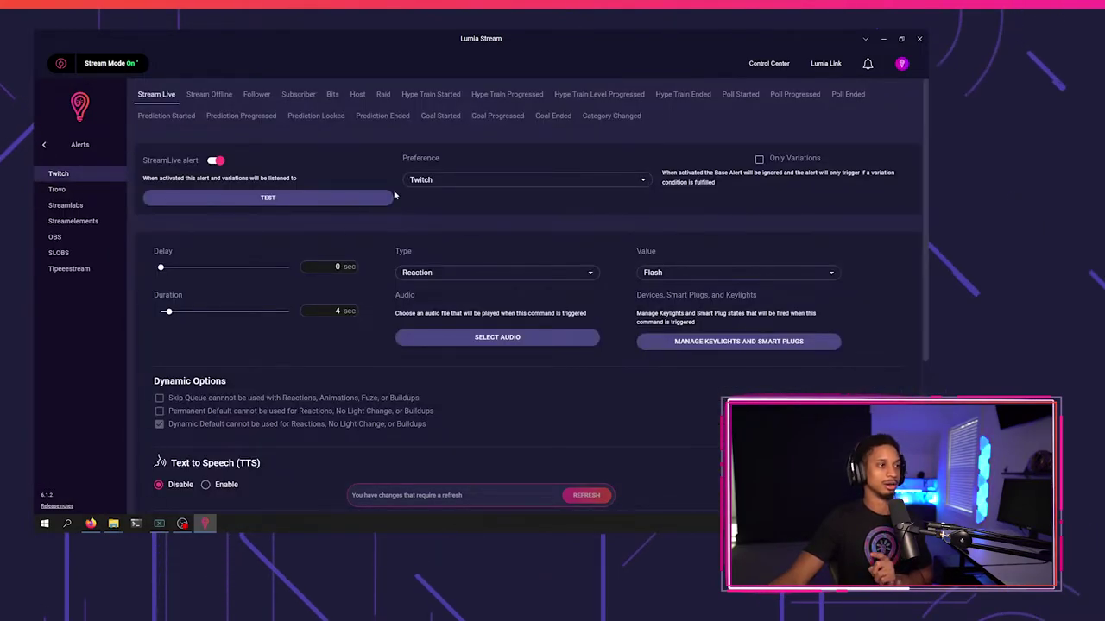
pyautogui.click(682, 273)
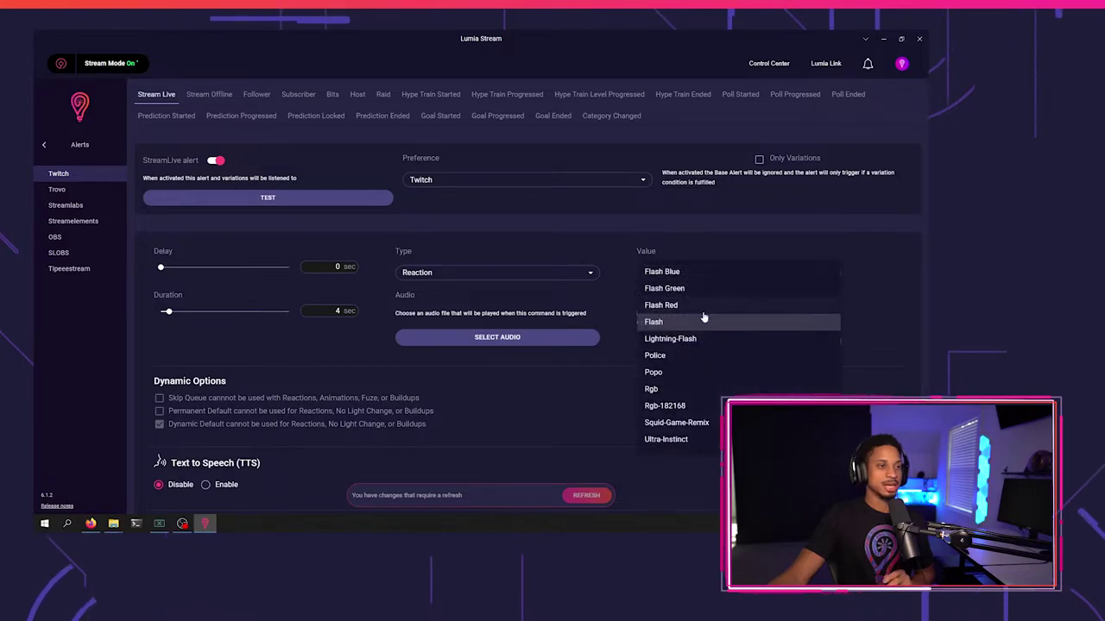
pyautogui.click(679, 374)
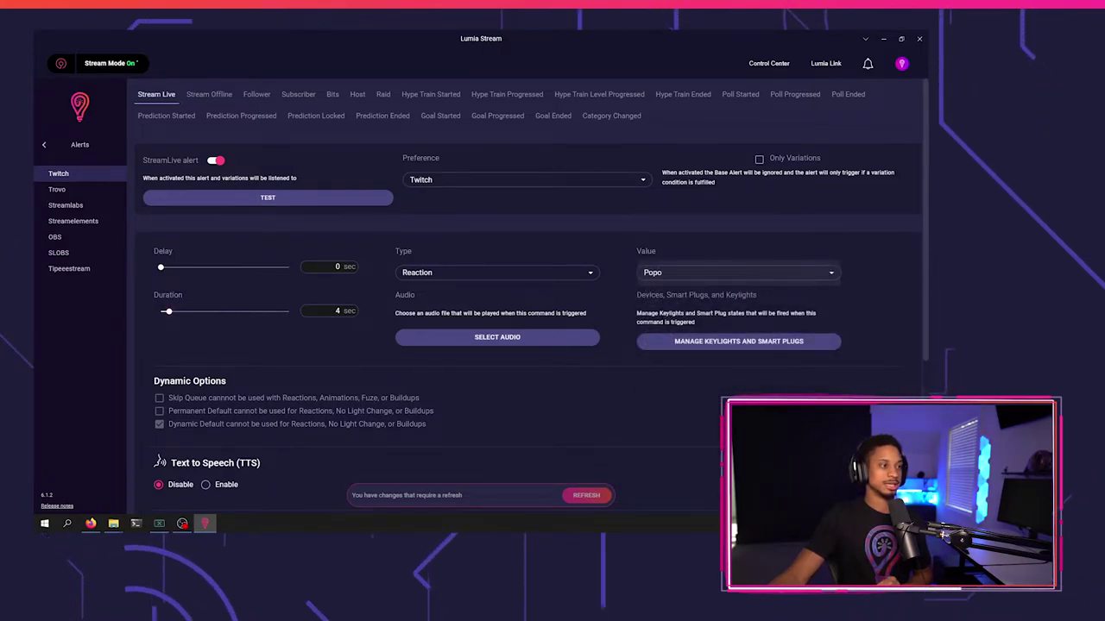
# - Refresh to apply the changes and test the Stream Live alert on the lights
pyautogui.click(587, 496)
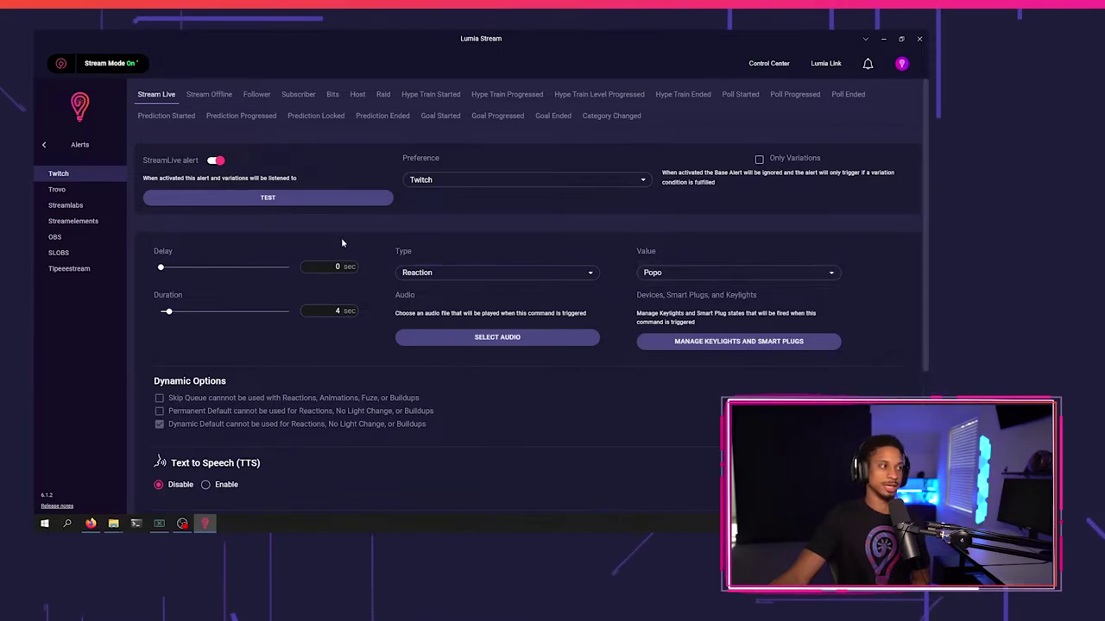
pyautogui.click(341, 202)
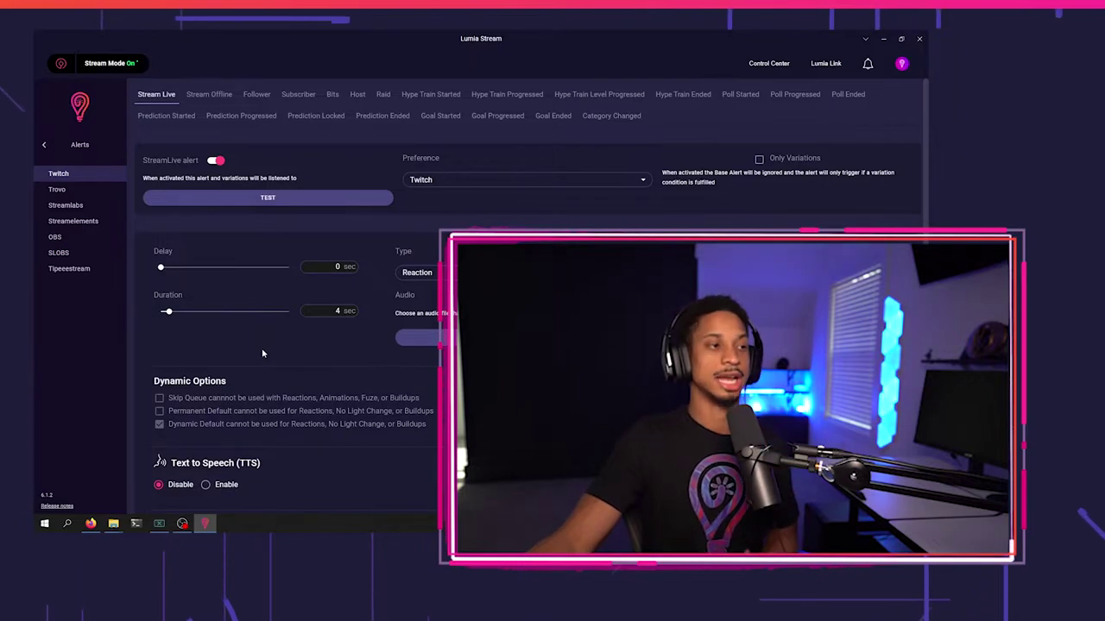
pyautogui.click(45, 145)
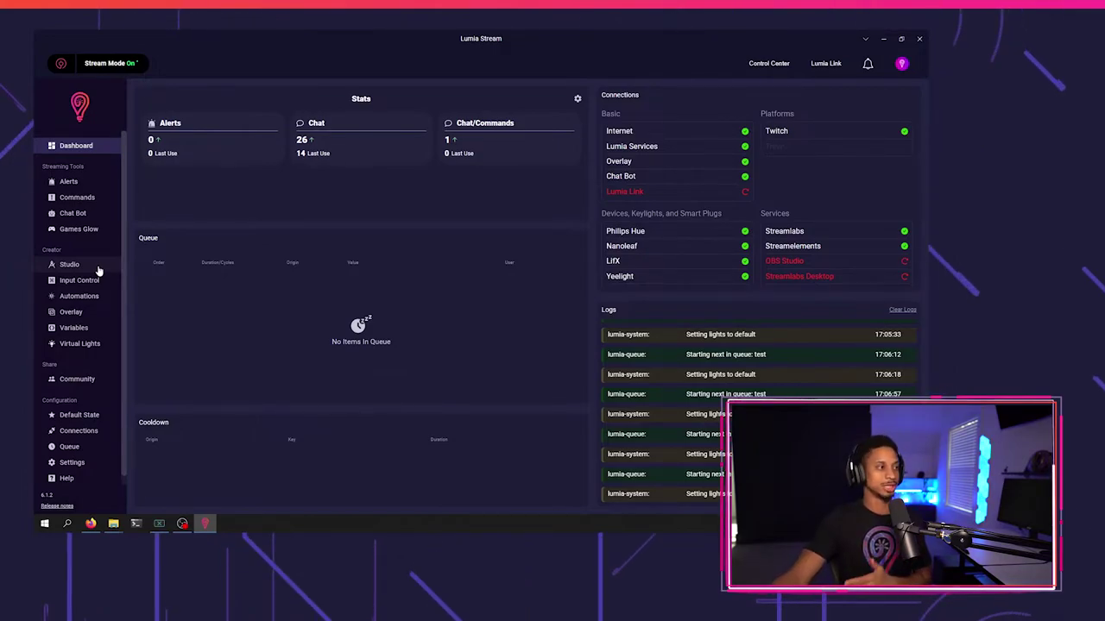
# - Add an animation named 'popo-ani' in Studio Animations and give it four slots
pyautogui.click(98, 268)
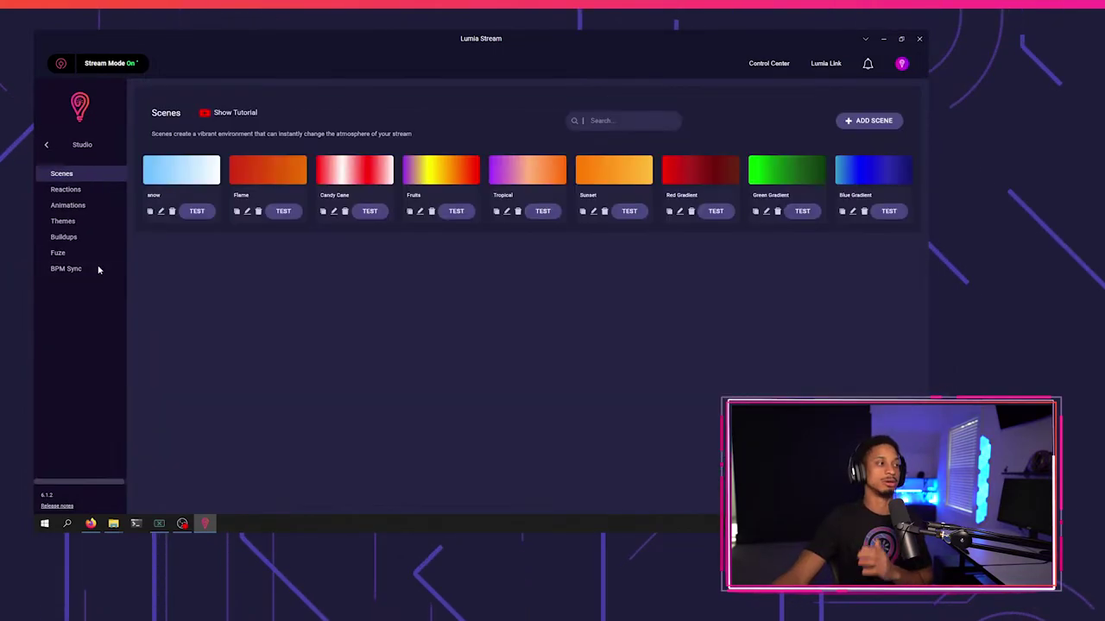
pyautogui.click(81, 205)
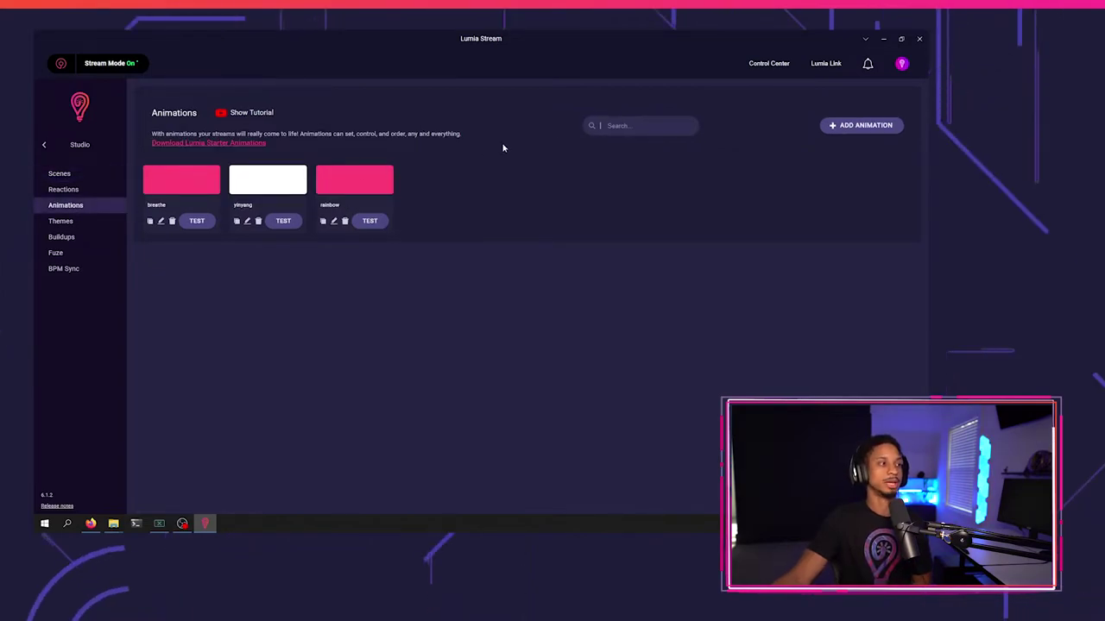
pyautogui.click(851, 126)
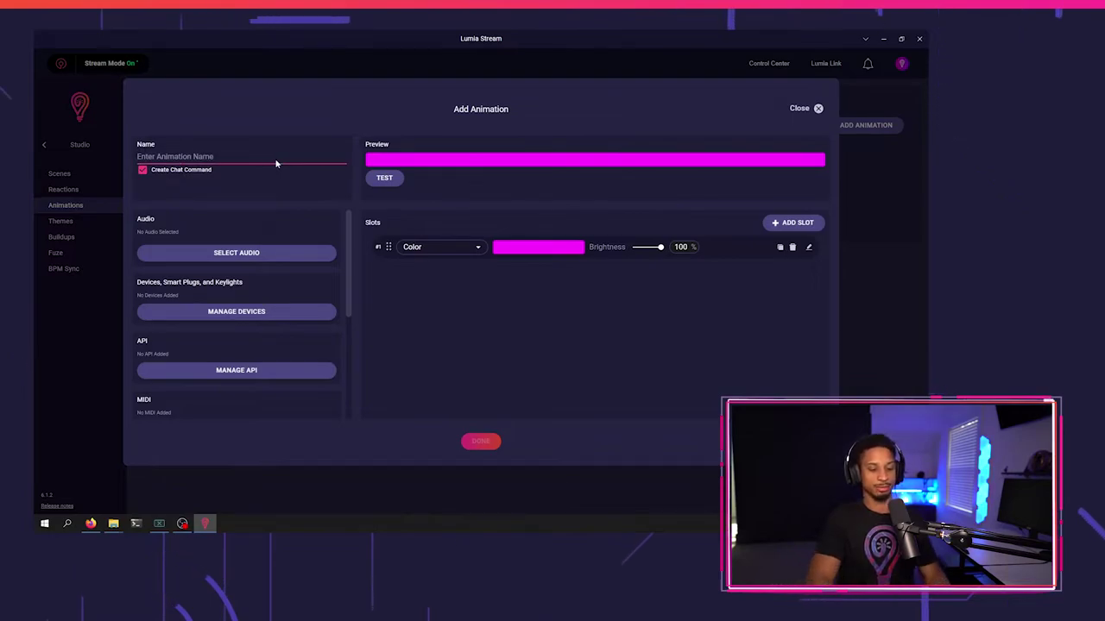
pyautogui.write('popo-ani')
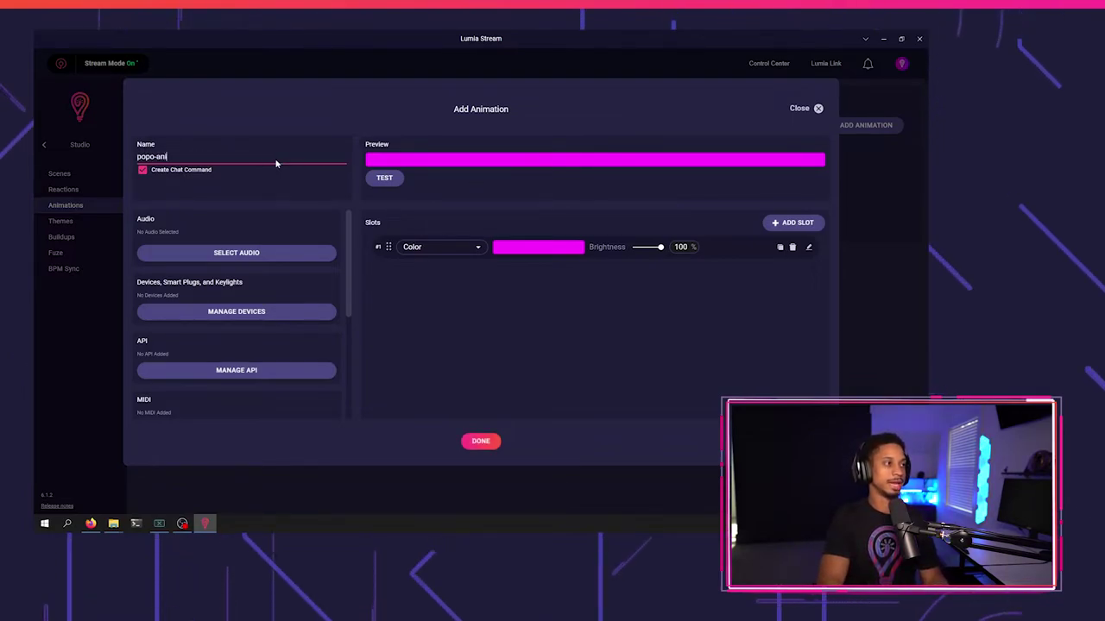
pyautogui.click(787, 222)
pyautogui.click(787, 222)
pyautogui.click(787, 223)
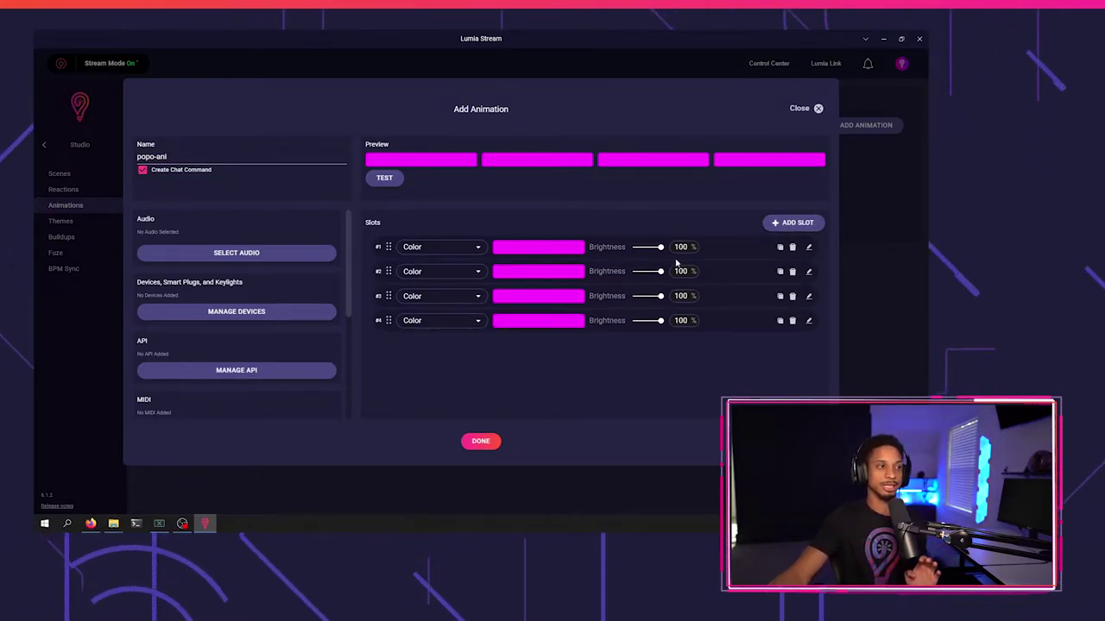
pyautogui.click(808, 248)
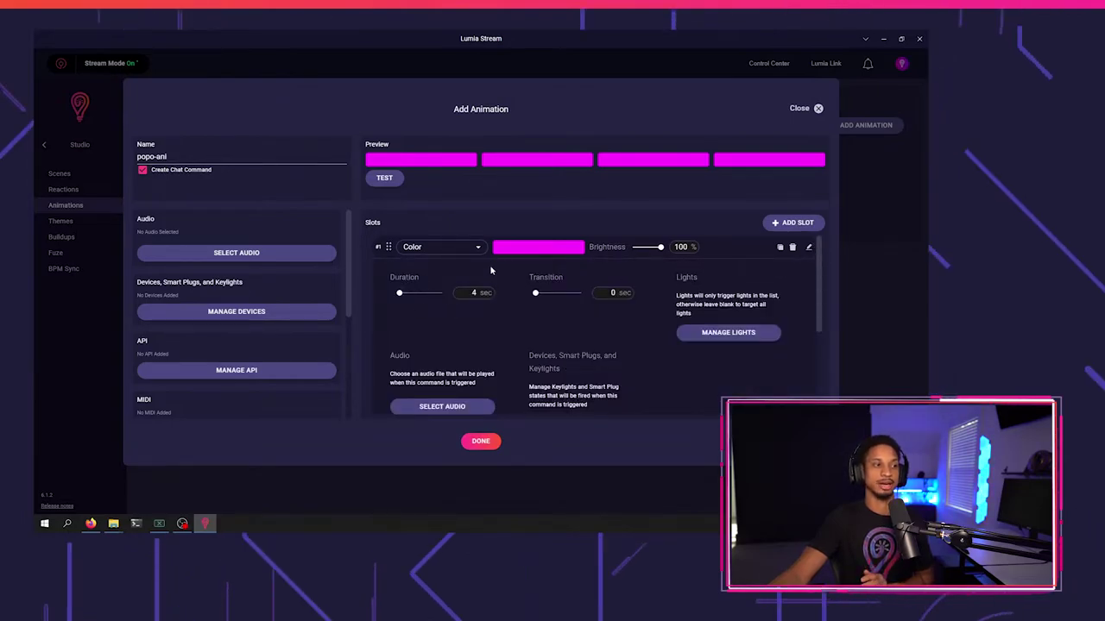
# - Make slot 1 red and delete the two extra slots
pyautogui.click(513, 250)
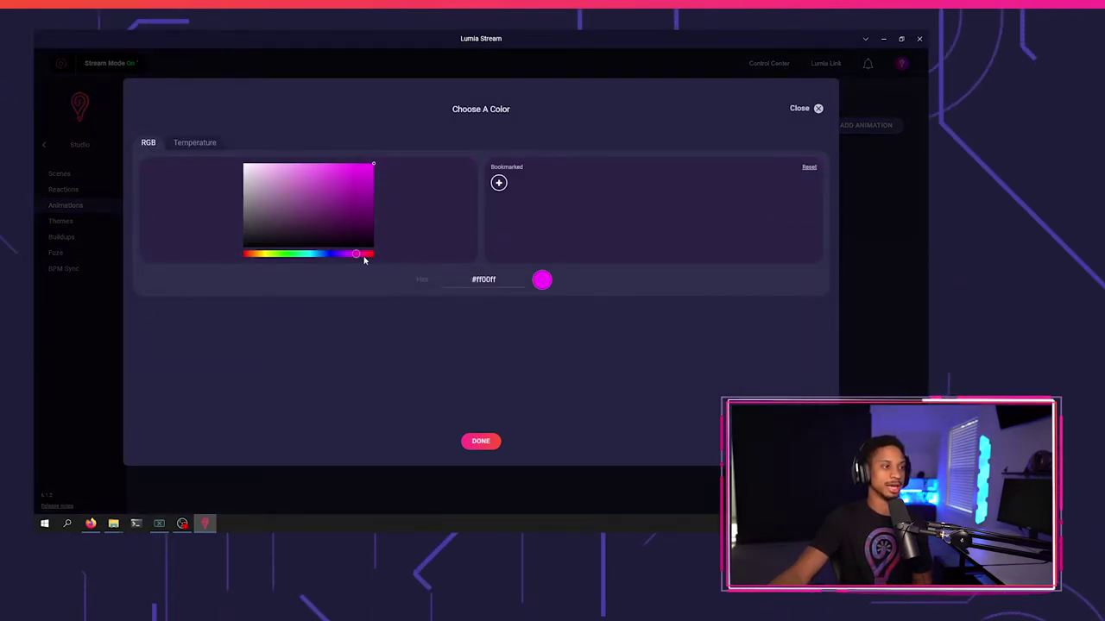
pyautogui.moveTo(364, 259); pyautogui.dragTo(412, 244)
pyautogui.click(480, 440)
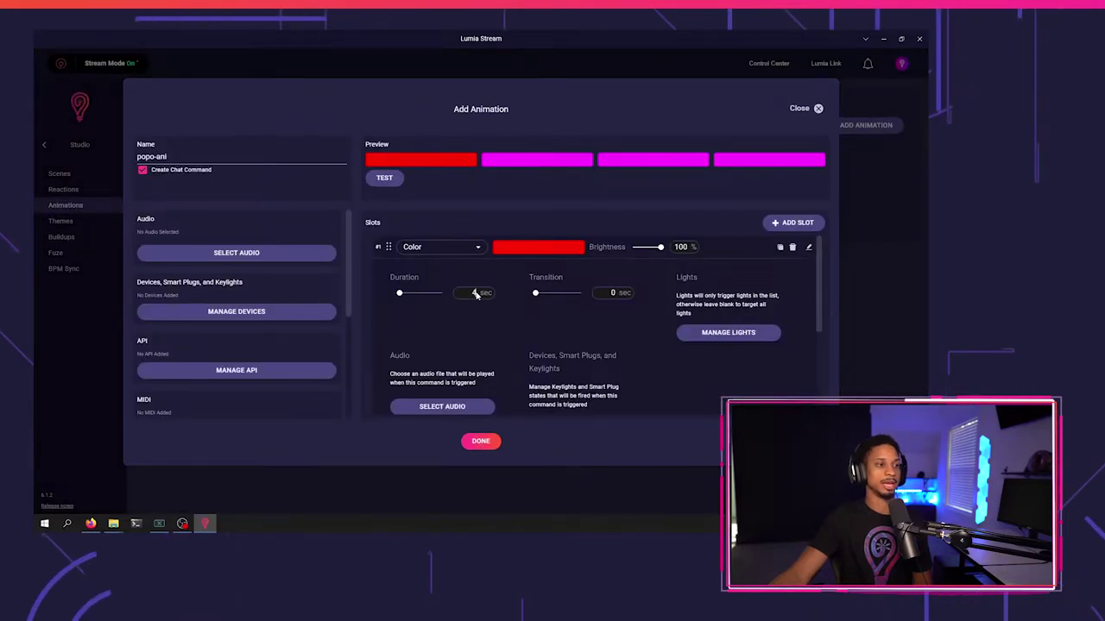
pyautogui.click(808, 248)
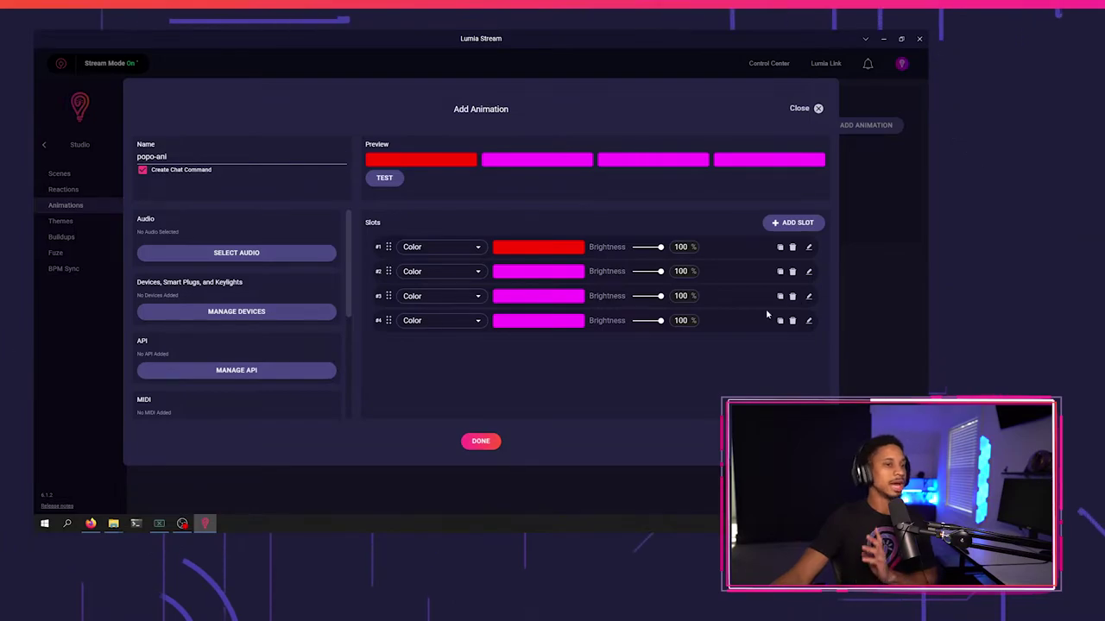
pyautogui.click(792, 296)
pyautogui.click(791, 298)
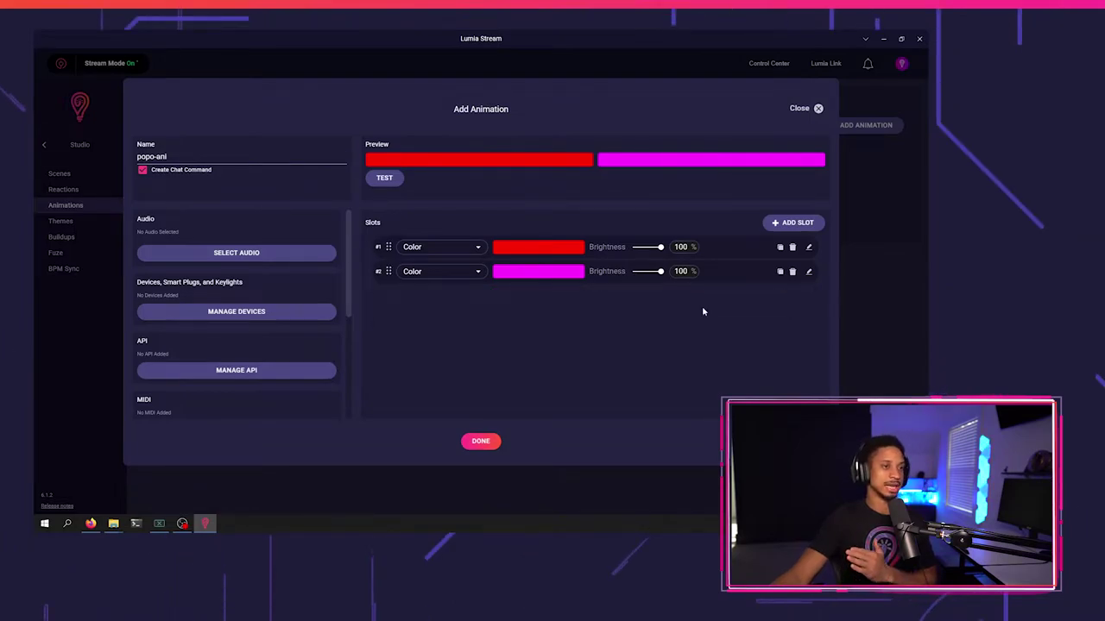
# - Set slot 2 to blue lasting 60 seconds and preview the animation
pyautogui.click(560, 275)
pyautogui.click(333, 254)
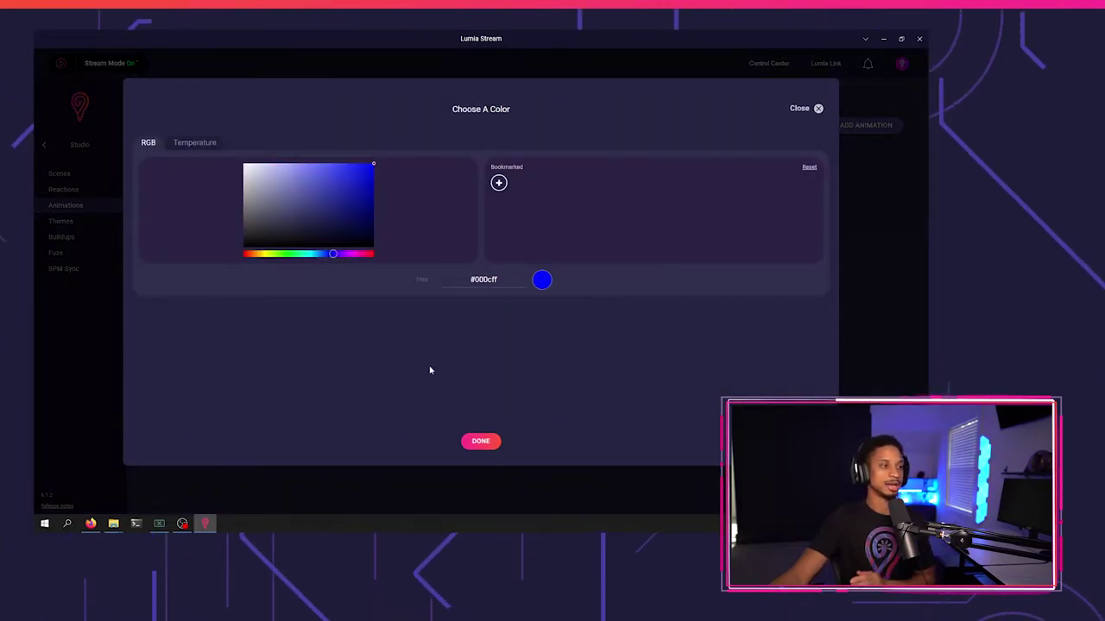
pyautogui.click(481, 442)
pyautogui.click(808, 272)
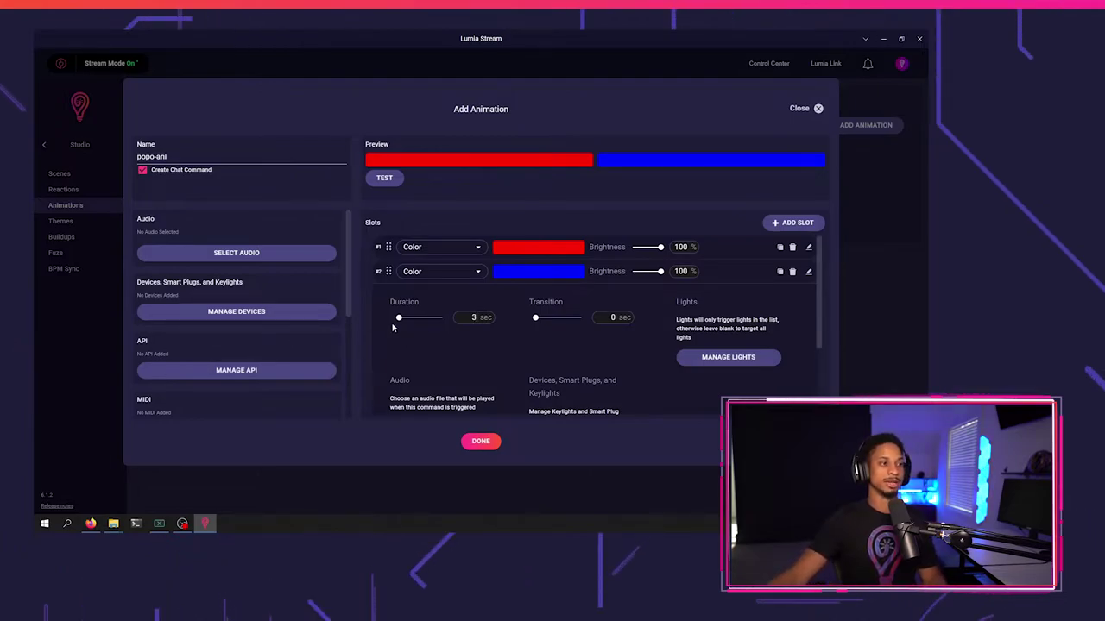
pyautogui.moveTo(395, 319); pyautogui.dragTo(434, 326)
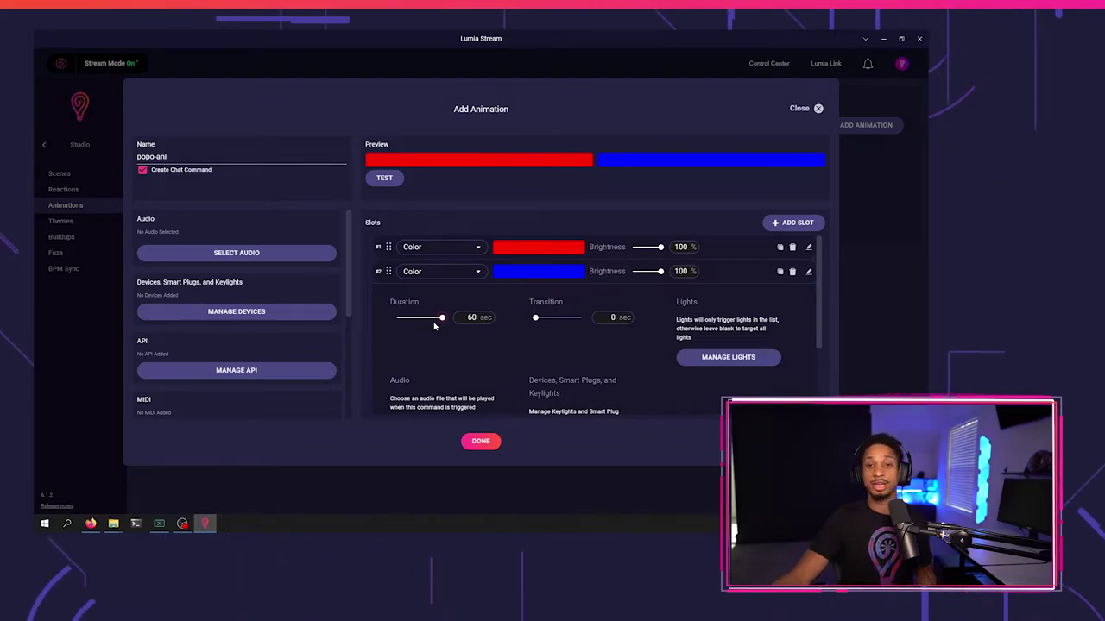
pyautogui.click(701, 370)
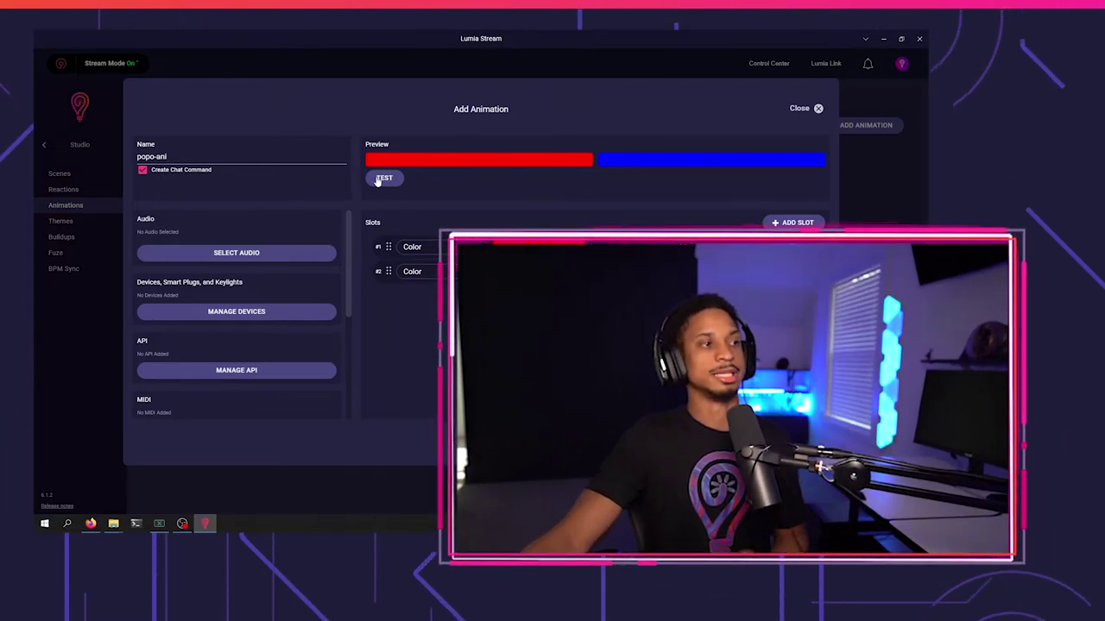
pyautogui.click(376, 180)
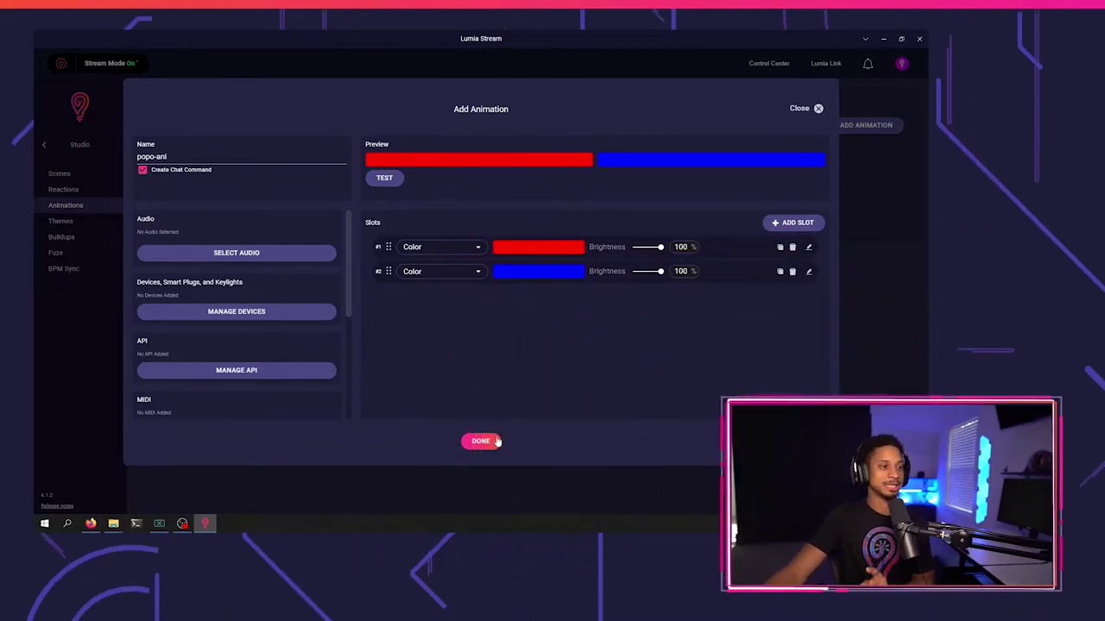
# - Save popo-ani and open the Twitch Stream Offline alert settings
pyautogui.click(490, 442)
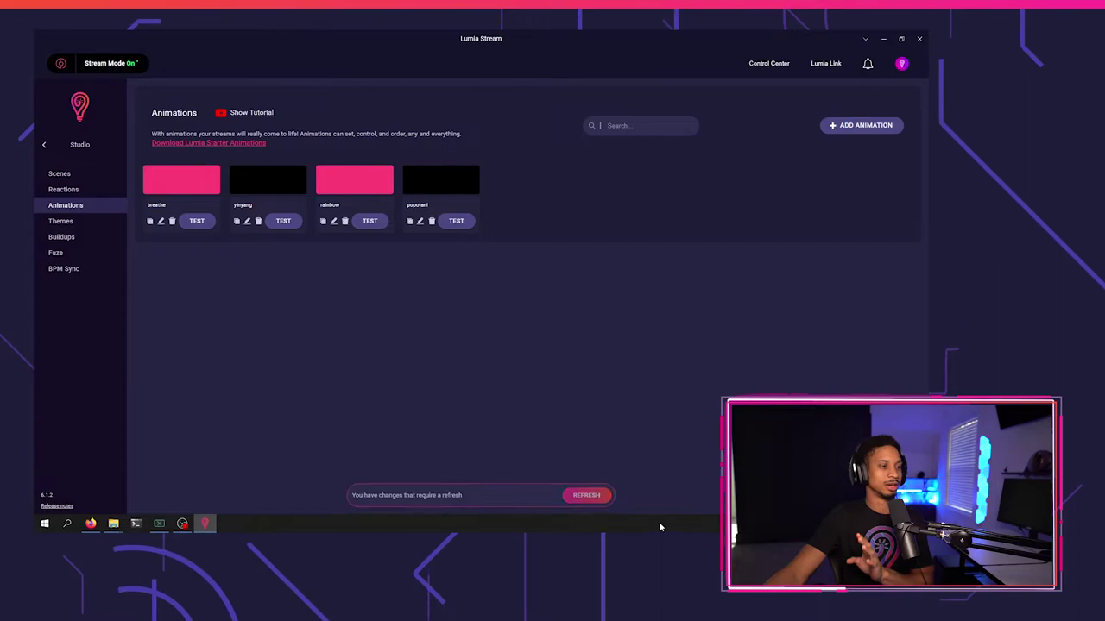
pyautogui.click(44, 144)
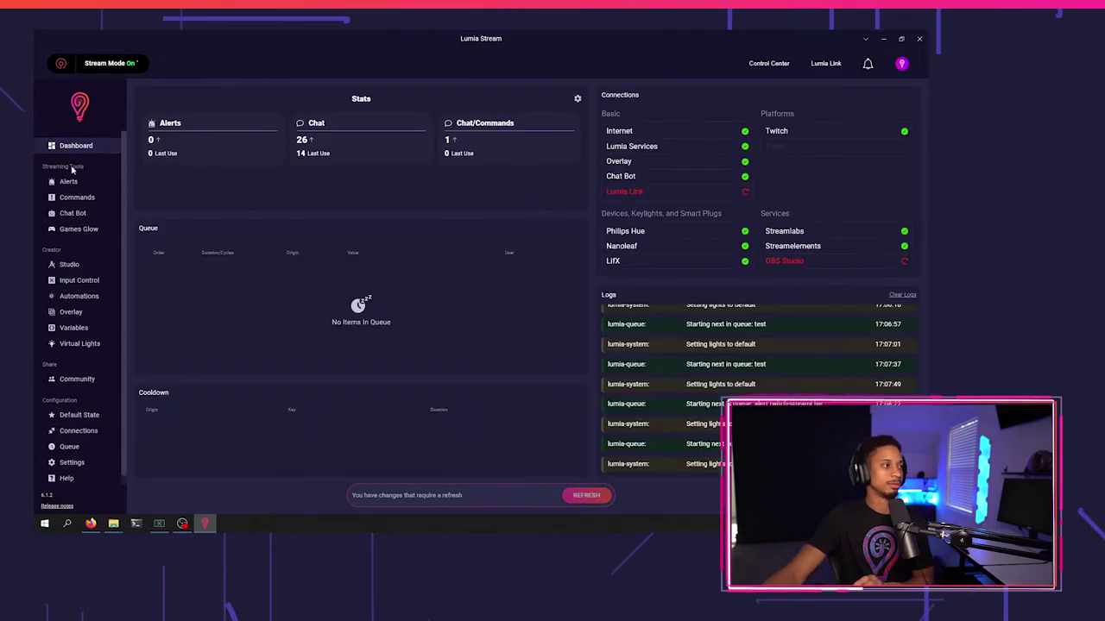
pyautogui.click(84, 185)
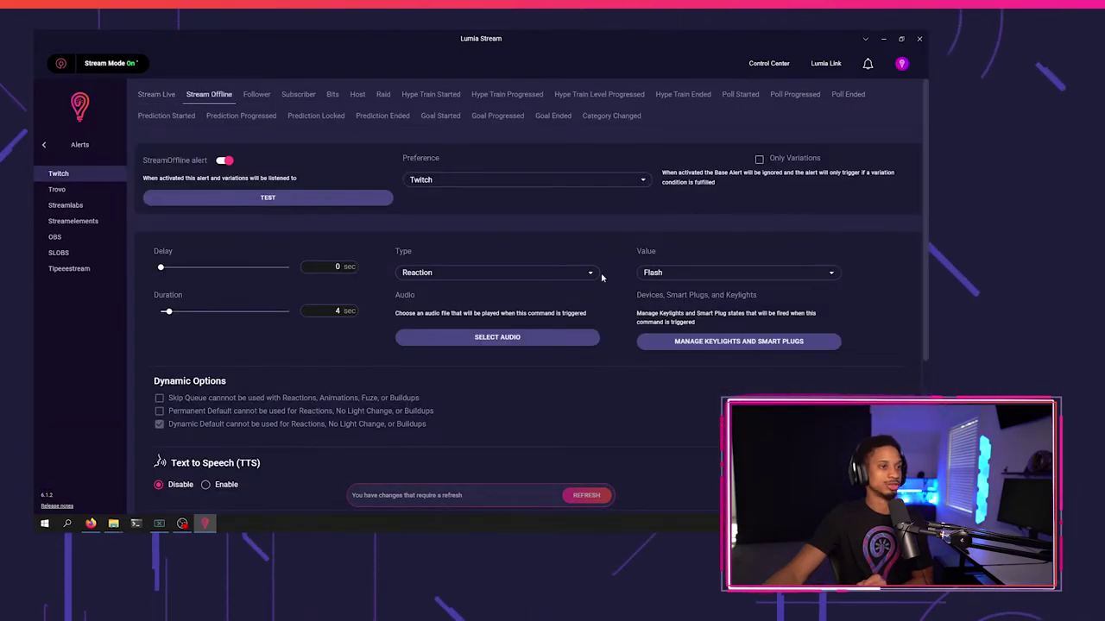
pyautogui.click(667, 274)
pyautogui.click(669, 320)
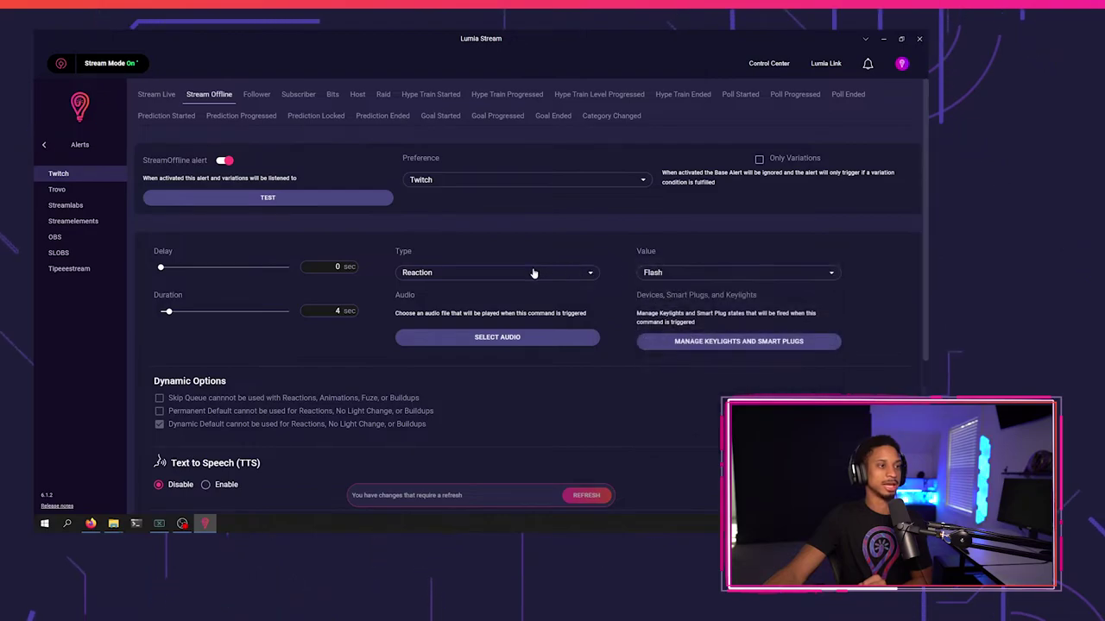
# - Set the alert type to Animation with Popo-Ani as its value
pyautogui.click(522, 273)
pyautogui.click(458, 356)
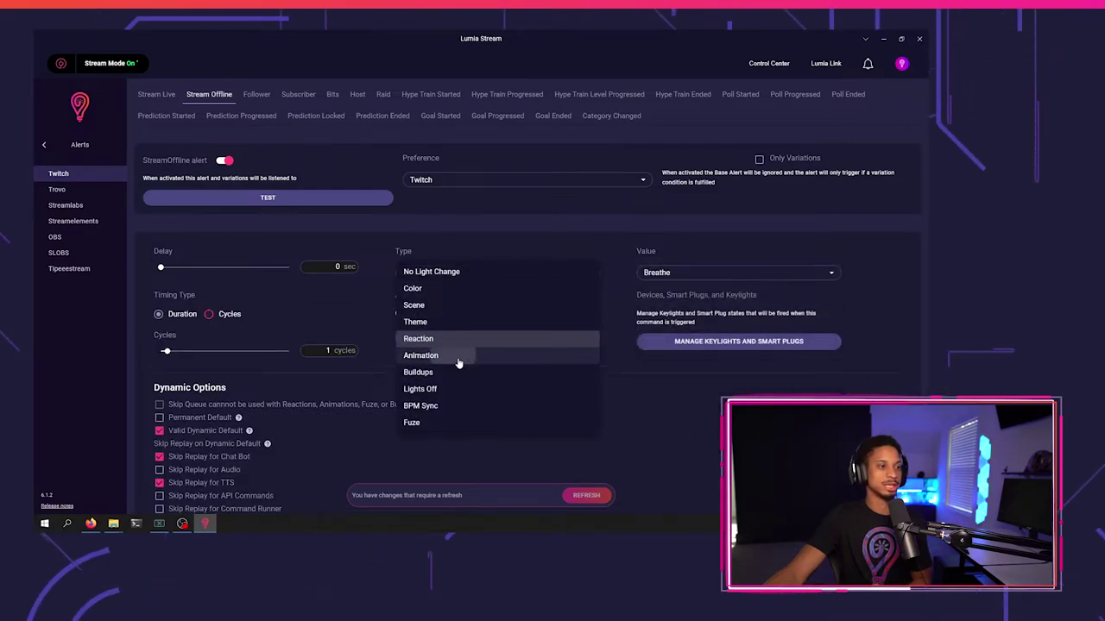
pyautogui.click(696, 272)
pyautogui.click(702, 288)
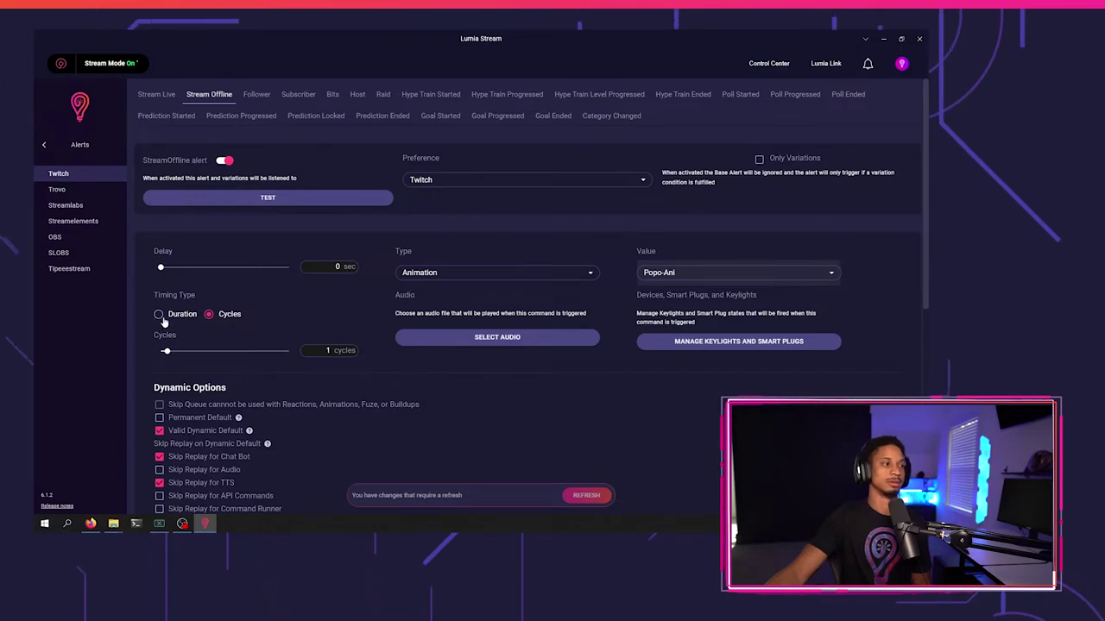
pyautogui.click(158, 315)
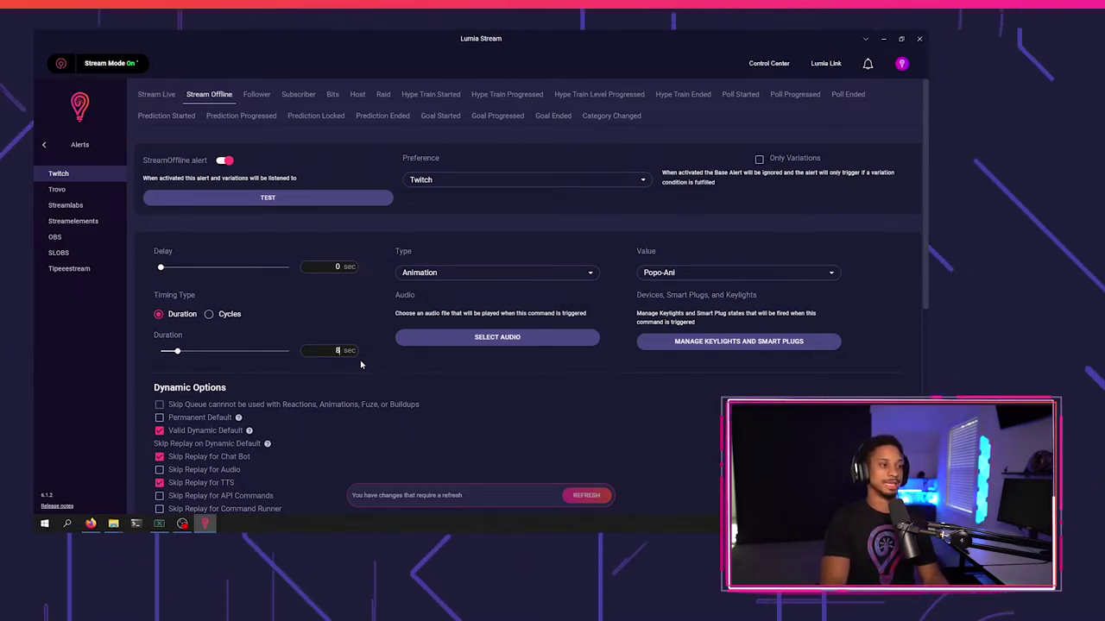
pyautogui.click(319, 207)
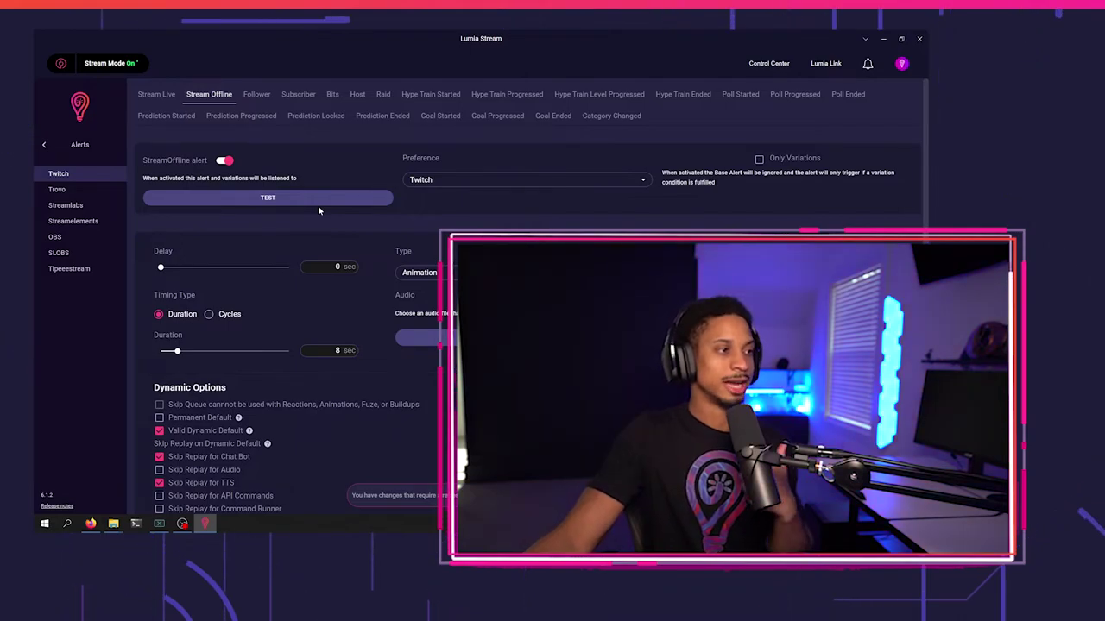
pyautogui.click(213, 315)
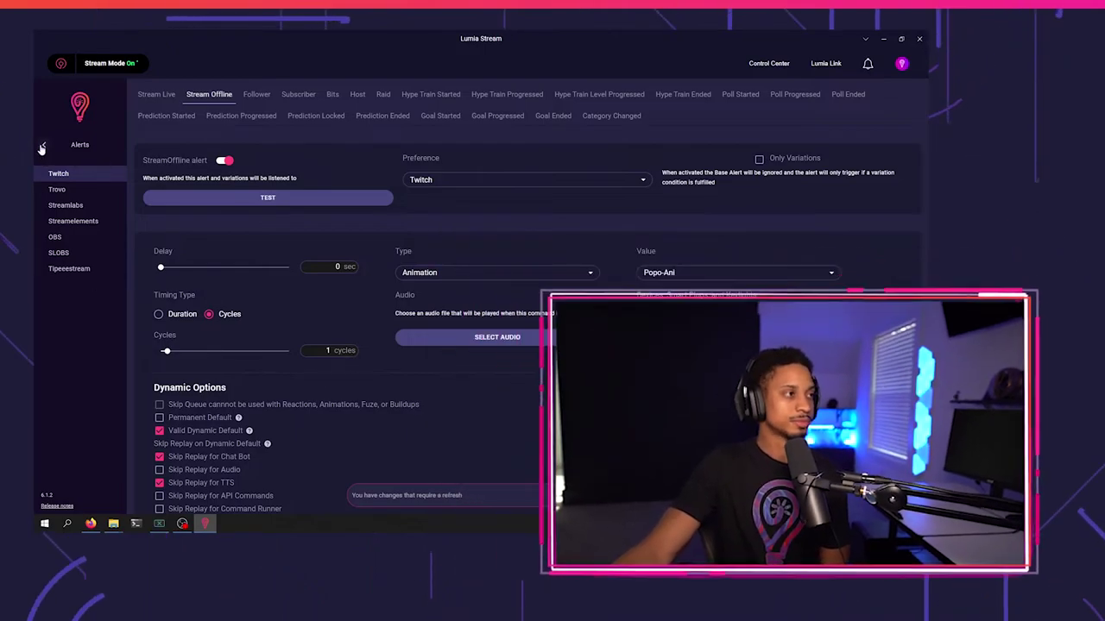
# - Start a new animation in Studio Animations named 'flashbang'
pyautogui.click(41, 148)
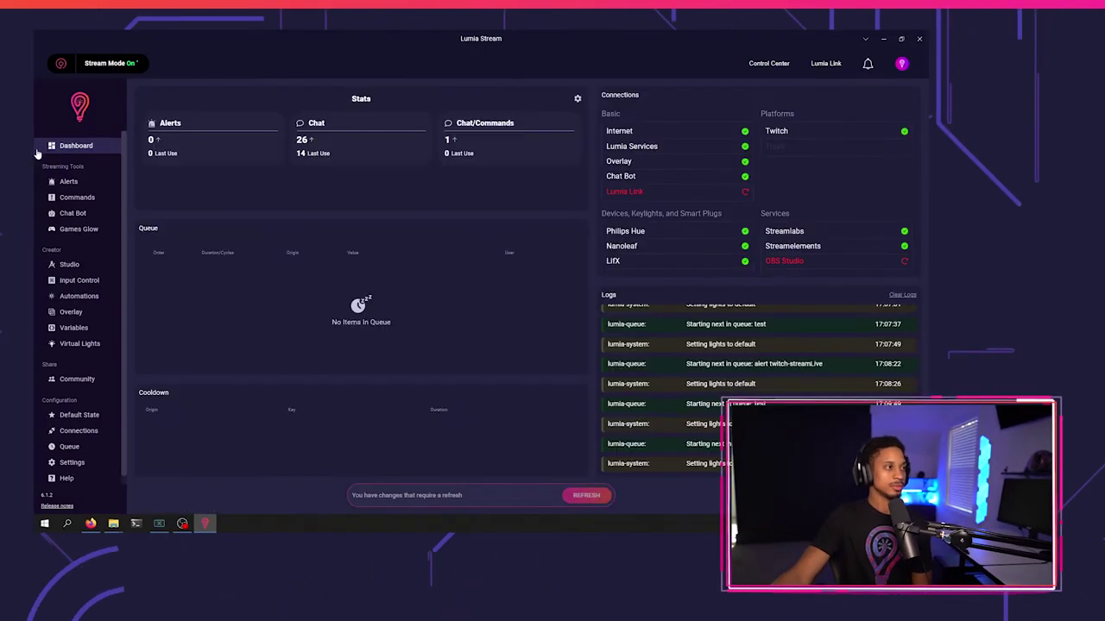
pyautogui.click(69, 265)
pyautogui.click(90, 212)
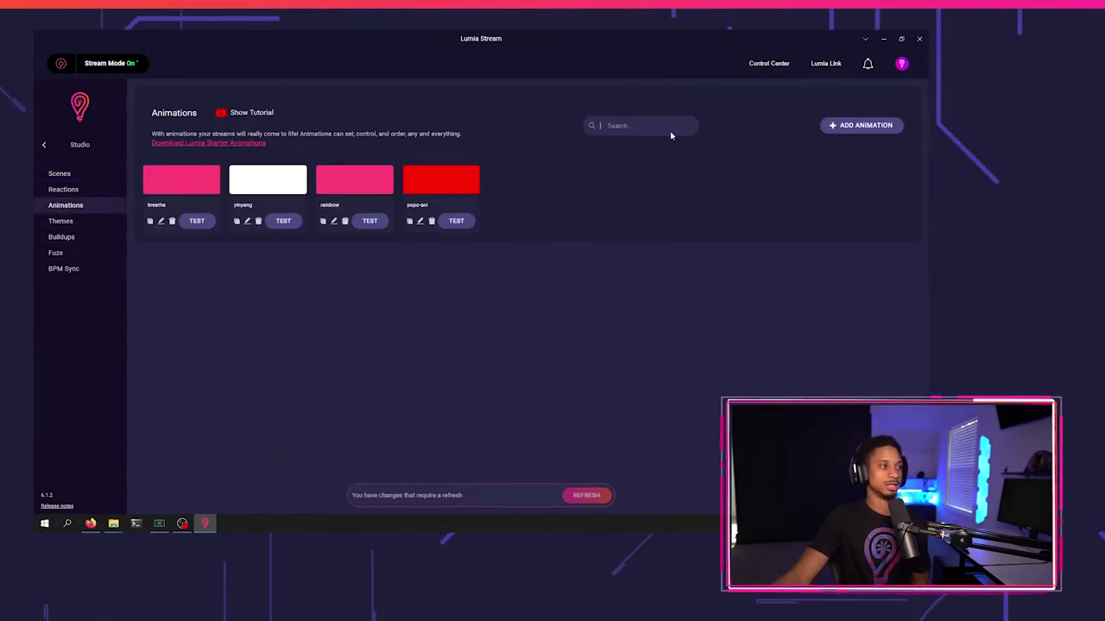
pyautogui.click(866, 127)
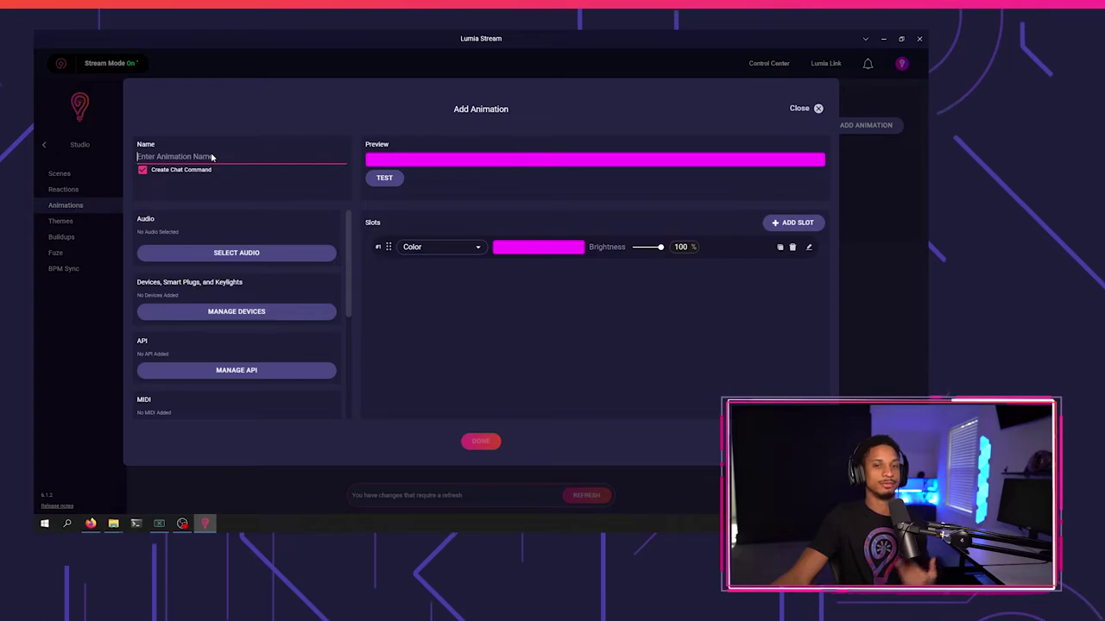
pyautogui.write('flashb')
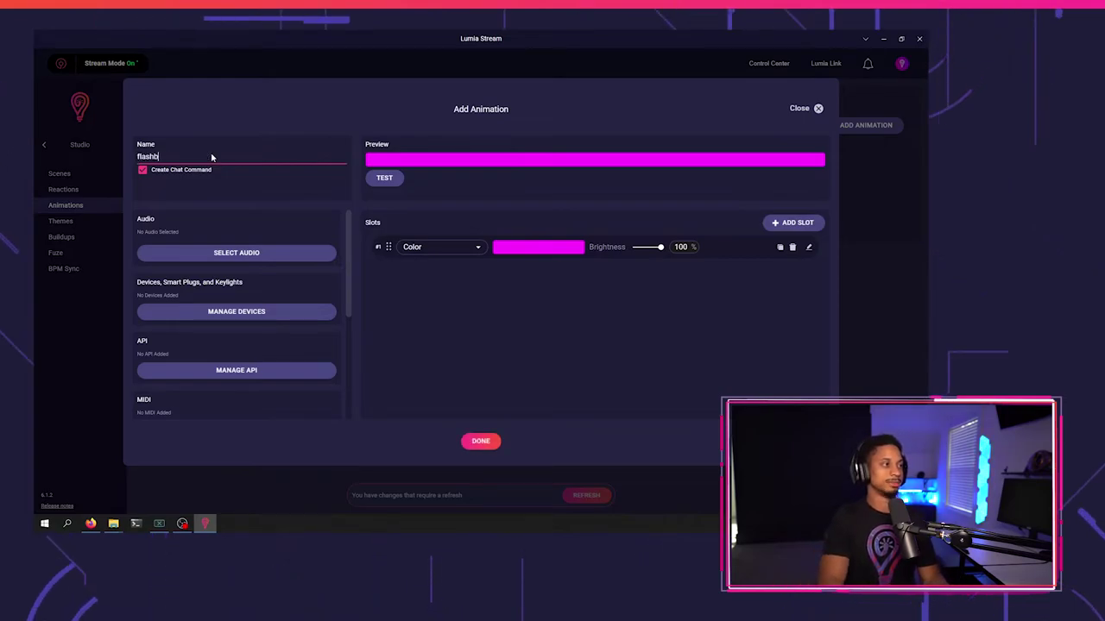
pyautogui.write('ang')
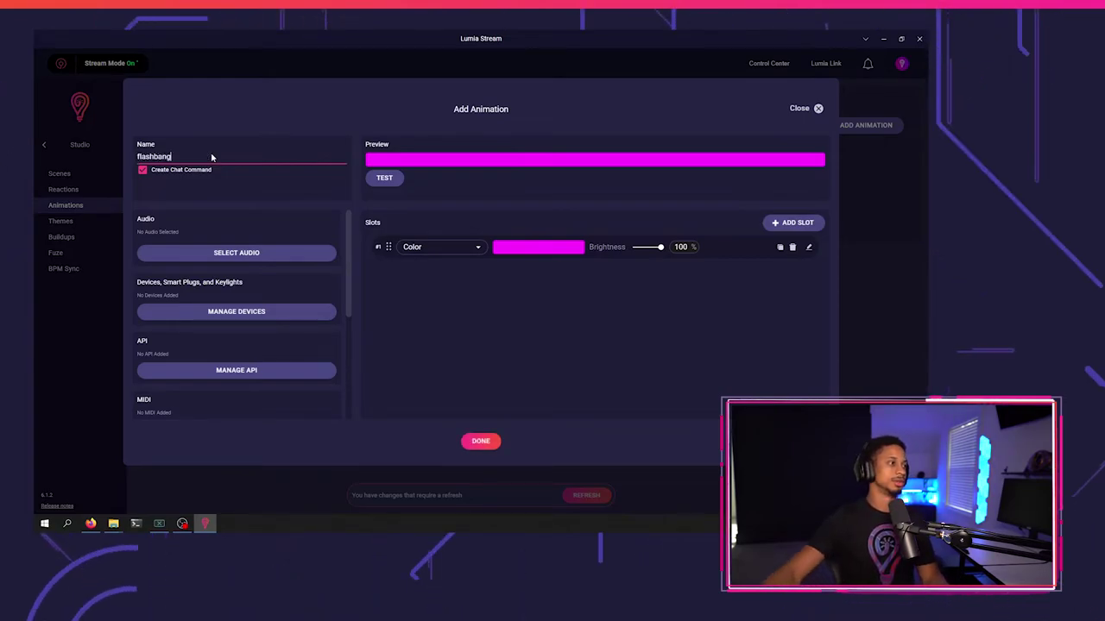
# - Add a second slot, make slot 1 black at 0% and slot 2 white (#ffffff)
pyautogui.click(792, 223)
pyautogui.click(528, 247)
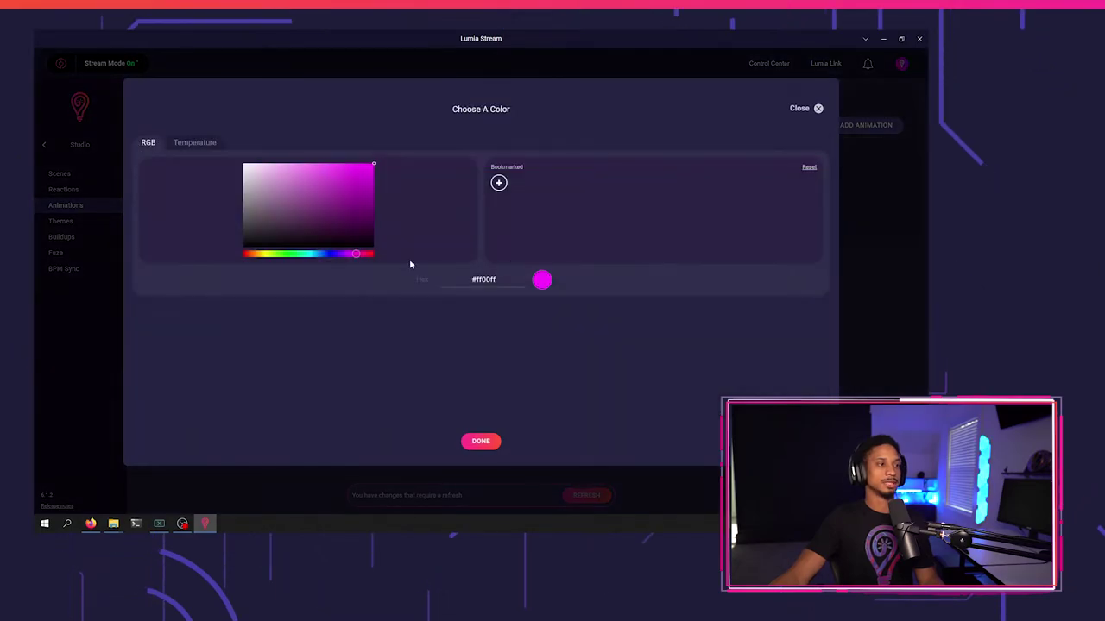
pyautogui.click(480, 441)
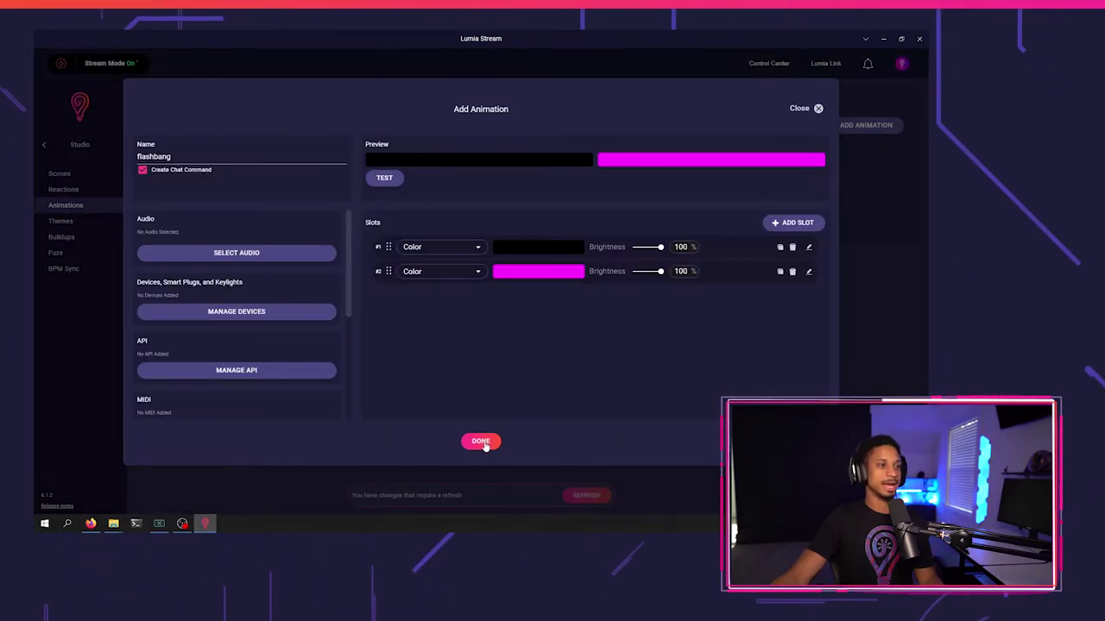
pyautogui.click(538, 271)
pyautogui.moveTo(250, 172); pyautogui.dragTo(216, 121)
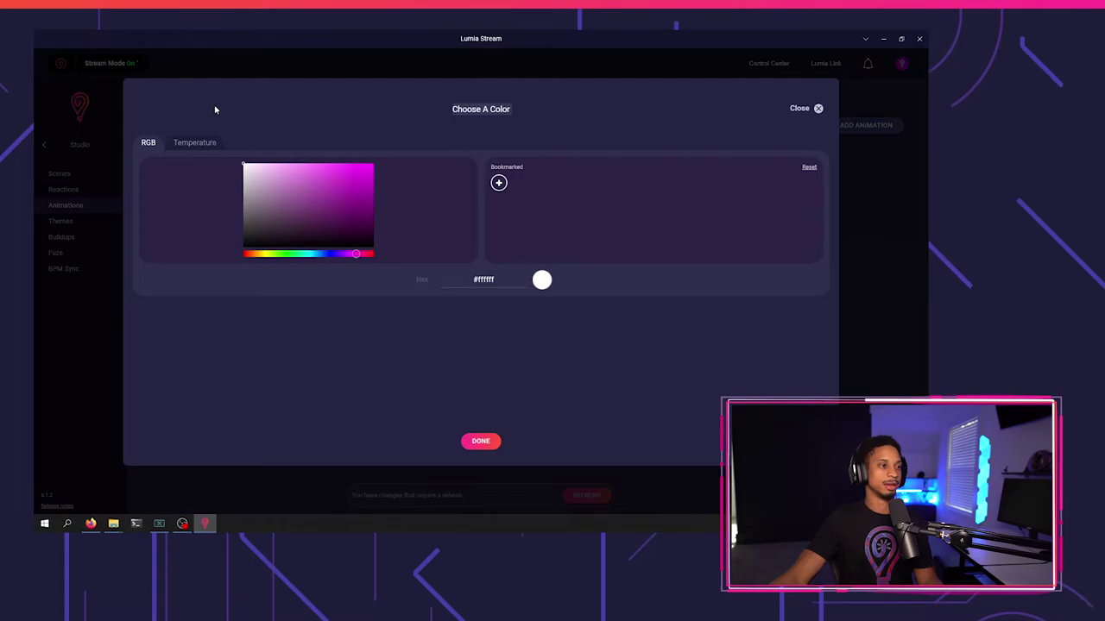
pyautogui.click(481, 441)
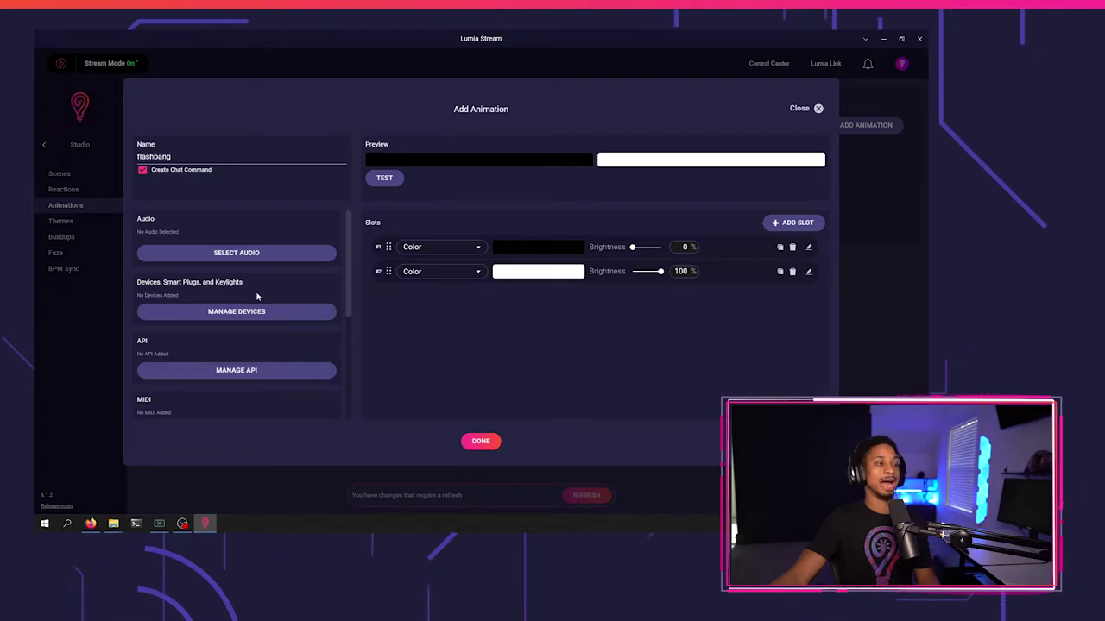
# - Attach the flashbang mp3 sound, set slot 1 to 3.2 seconds, and test the animation
pyautogui.click(285, 252)
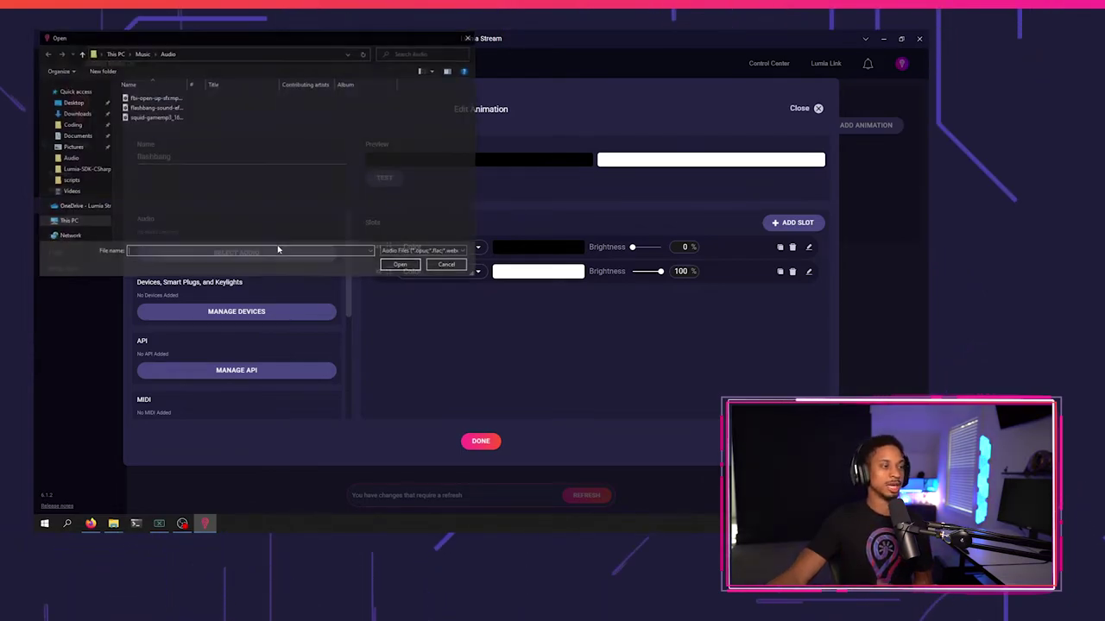
pyautogui.doubleClick(155, 107)
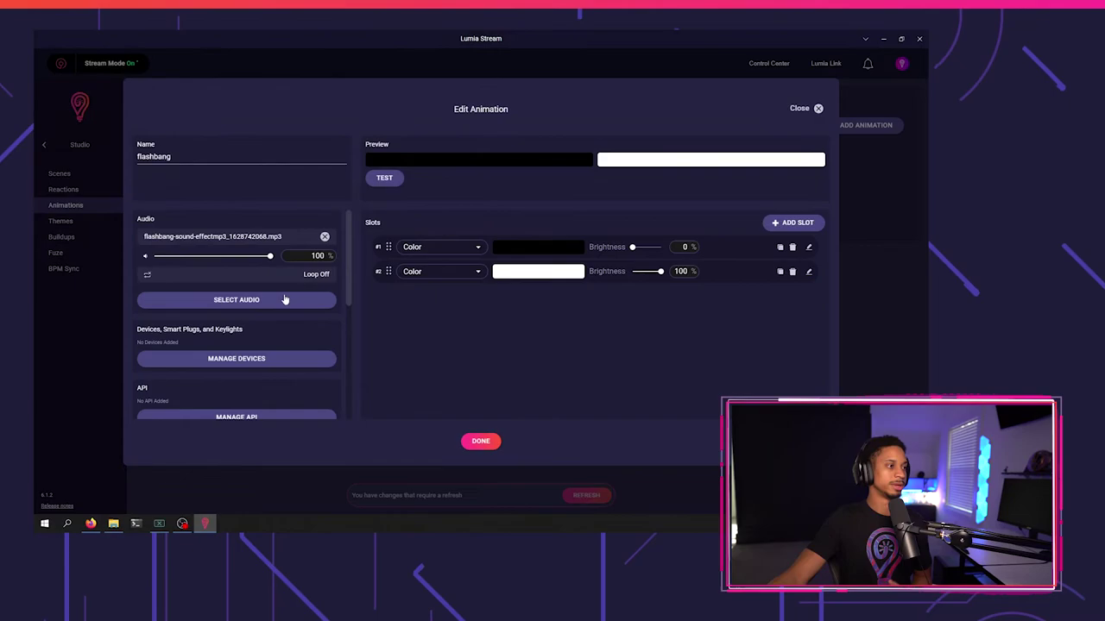
pyautogui.click(431, 256)
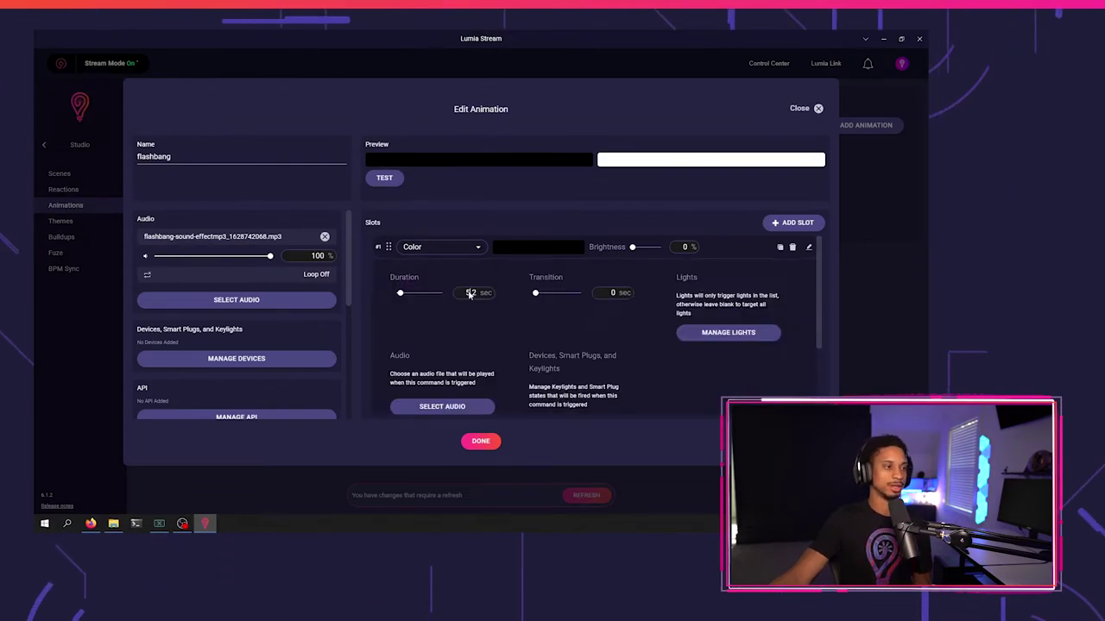
pyautogui.moveTo(400, 293); pyautogui.dragTo(398, 293)
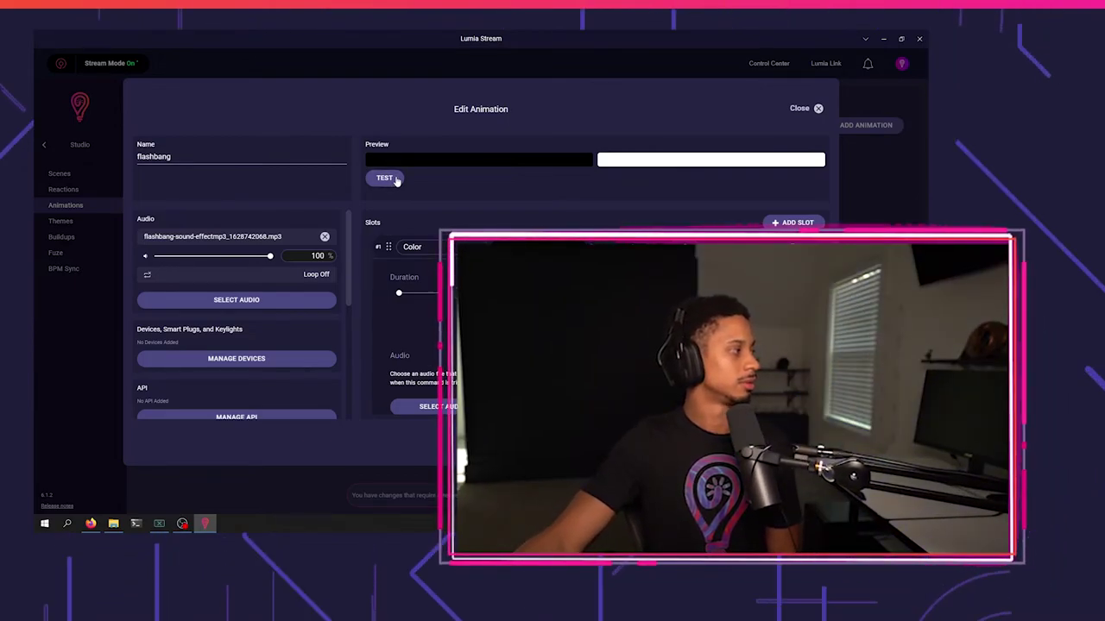
pyautogui.click(385, 178)
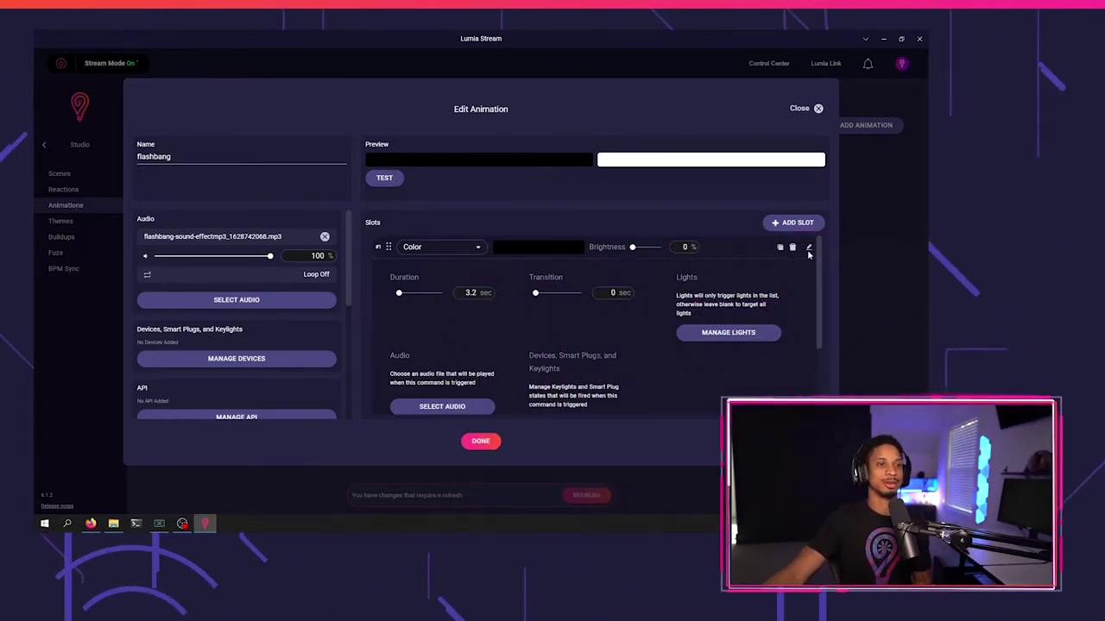
pyautogui.click(807, 250)
pyautogui.click(807, 273)
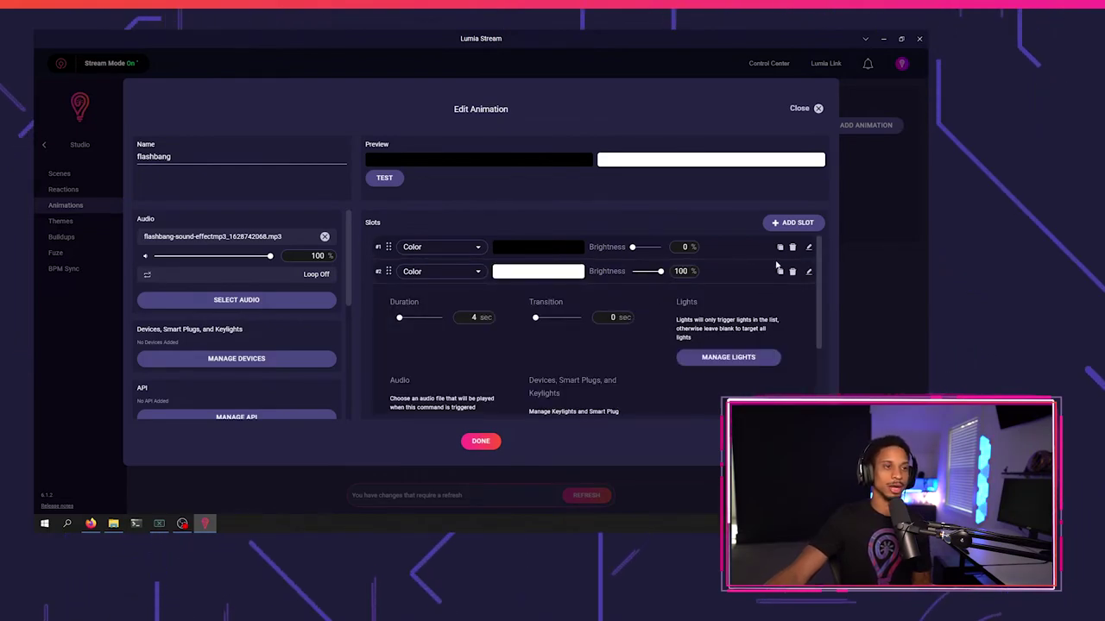
# - Save the flashbang animation and start a new reaction with a 6.4-second cycle duration
pyautogui.click(493, 442)
pyautogui.click(73, 189)
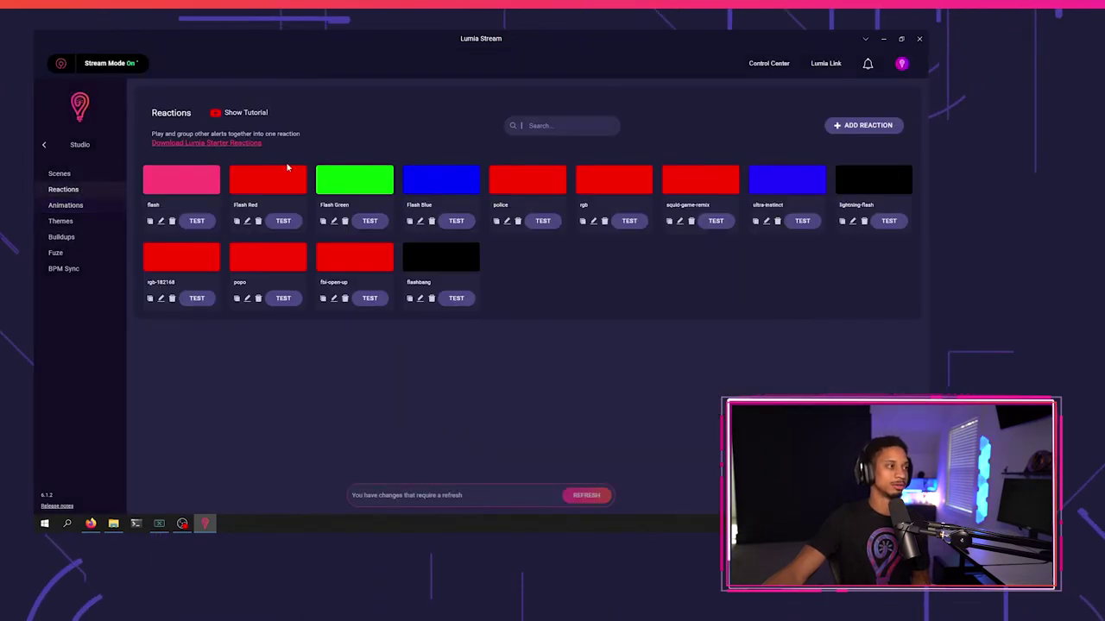
pyautogui.click(863, 125)
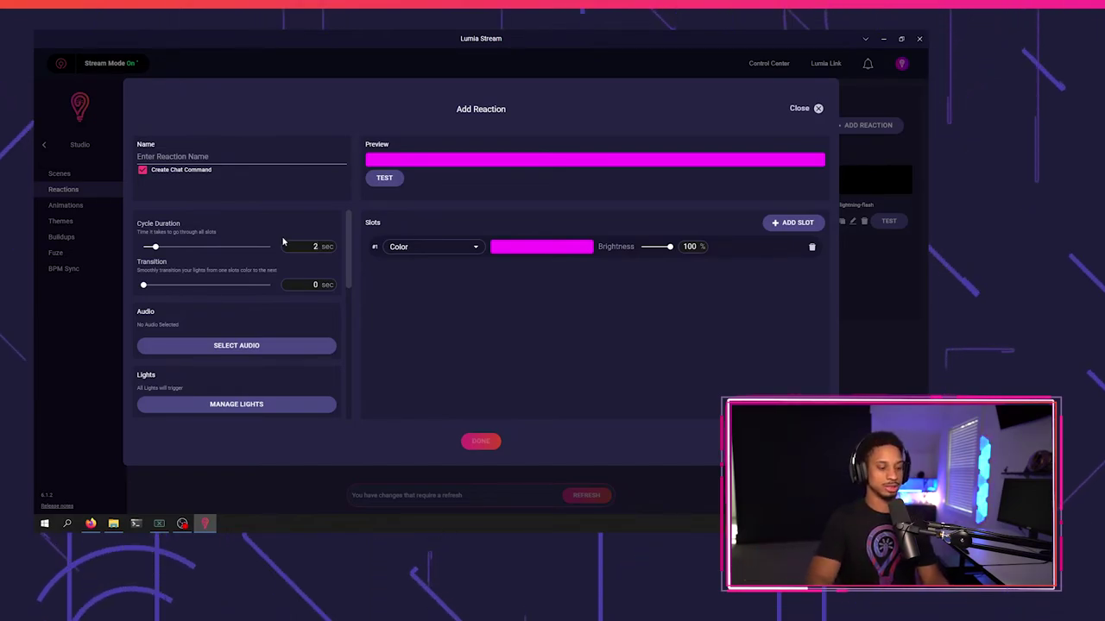
pyautogui.press('BackSpace')
pyautogui.write('6.4')
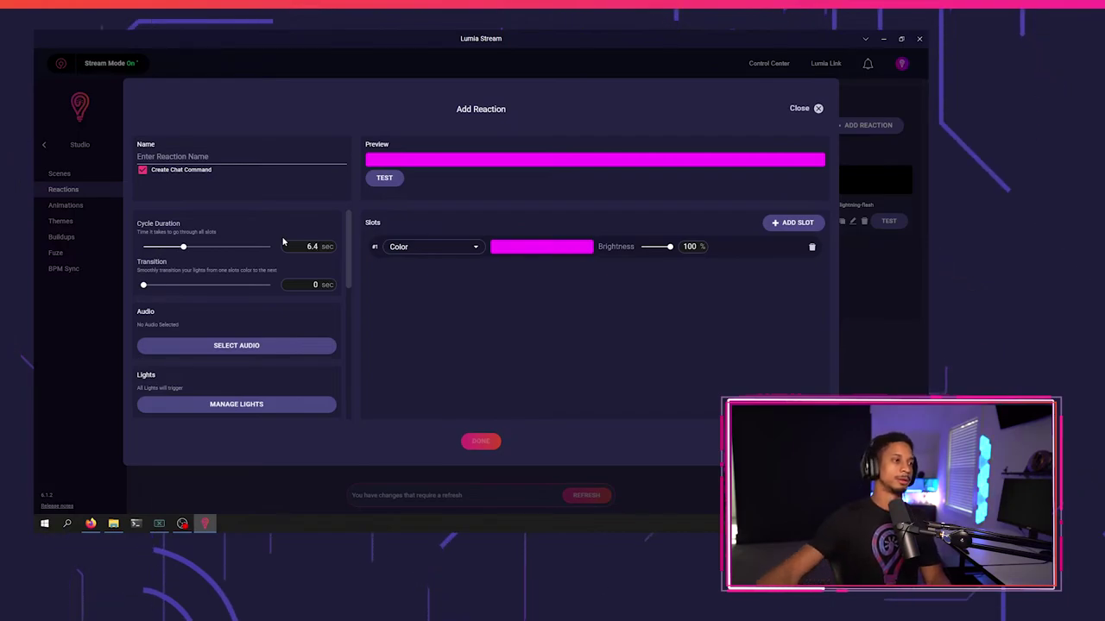
# - Add a second slot and make the reaction's two slots black and white
pyautogui.click(783, 226)
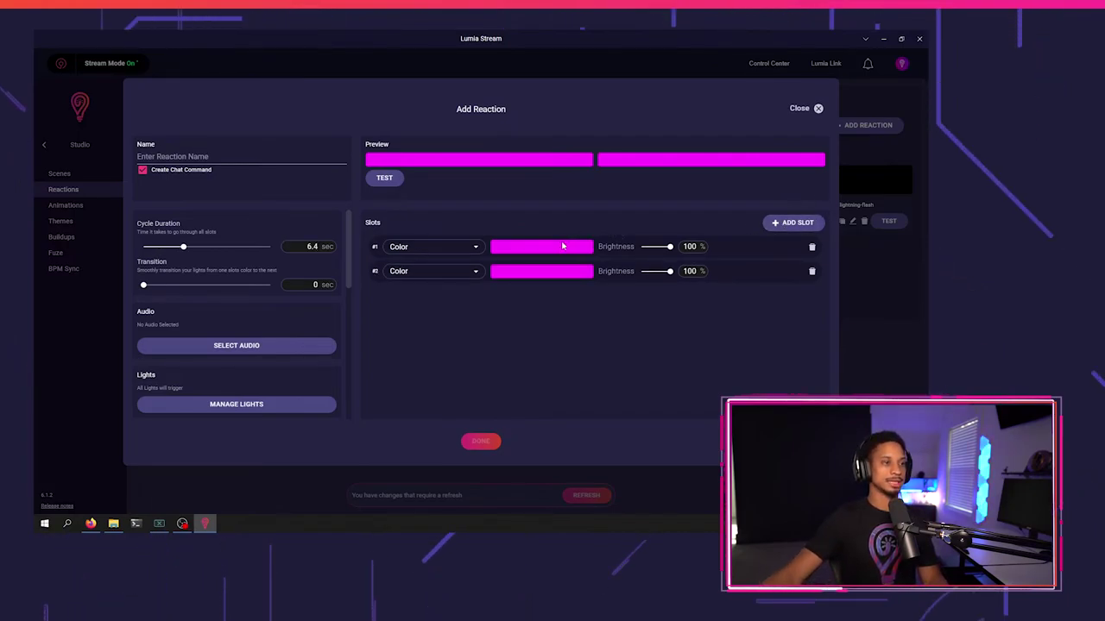
pyautogui.click(565, 246)
pyautogui.click(480, 441)
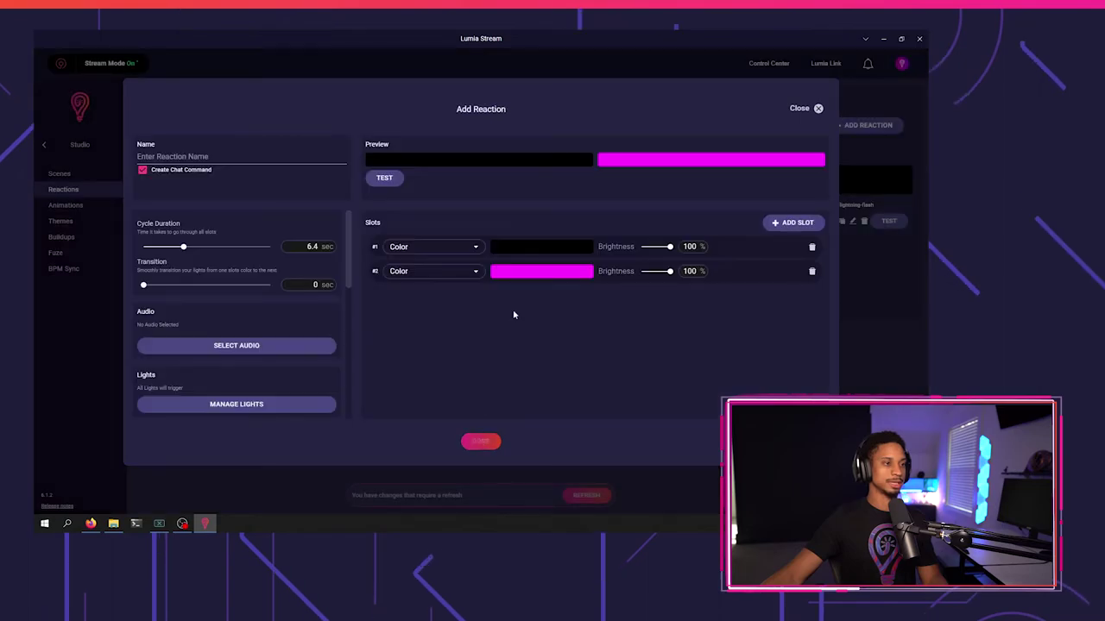
pyautogui.click(535, 270)
pyautogui.moveTo(311, 239); pyautogui.dragTo(119, 57)
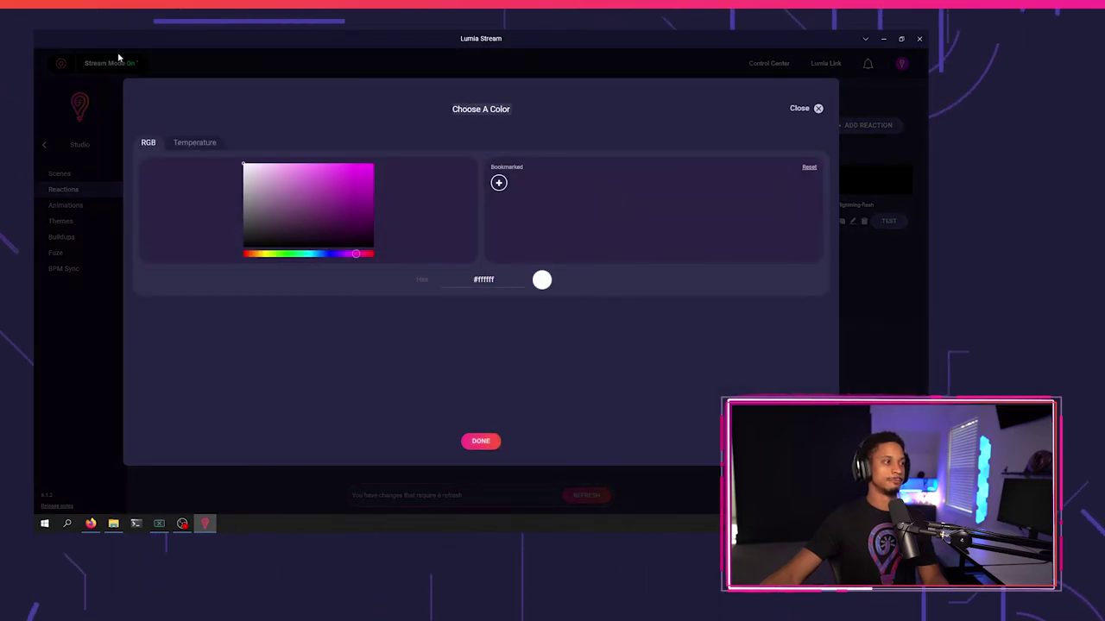
pyautogui.click(480, 441)
# - Attach the flashbang mp3 sound and test the reaction on the lights
pyautogui.click(236, 345)
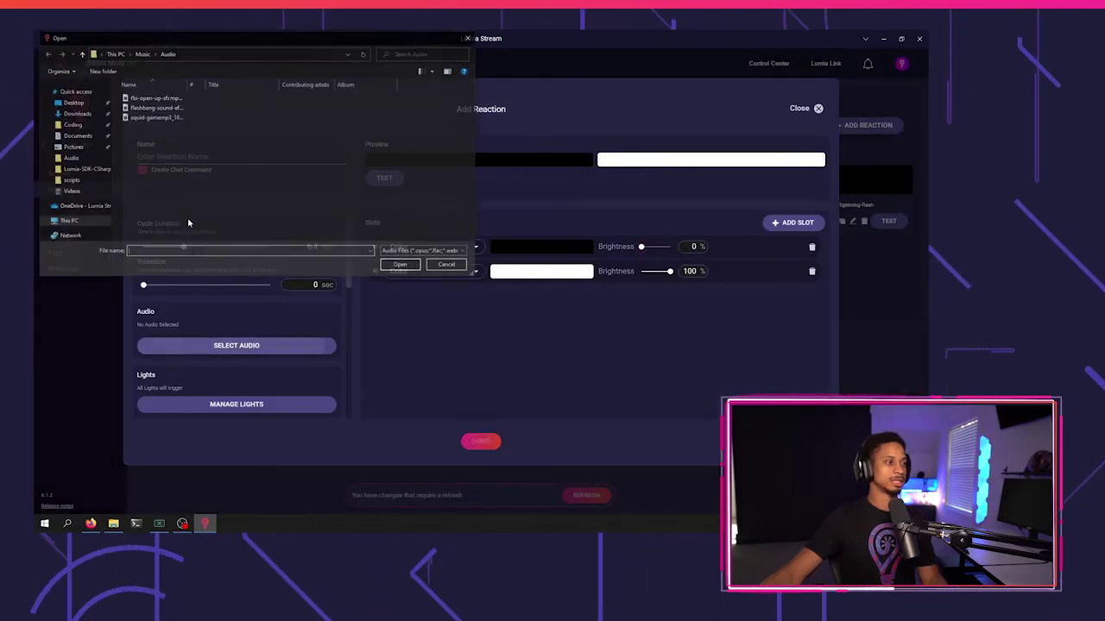
pyautogui.doubleClick(157, 108)
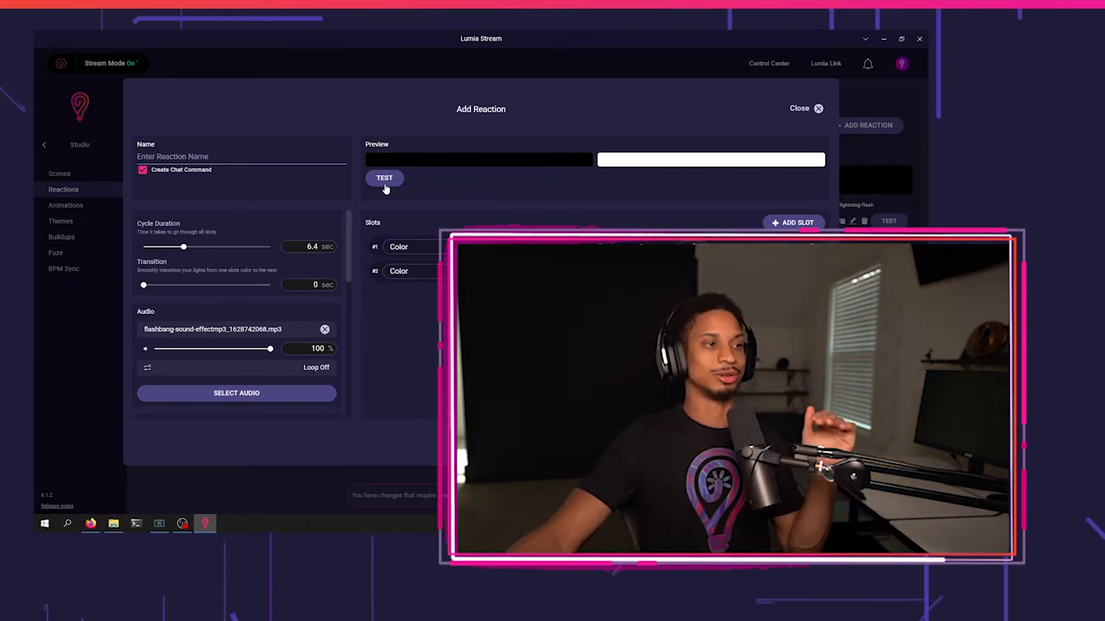
pyautogui.click(385, 181)
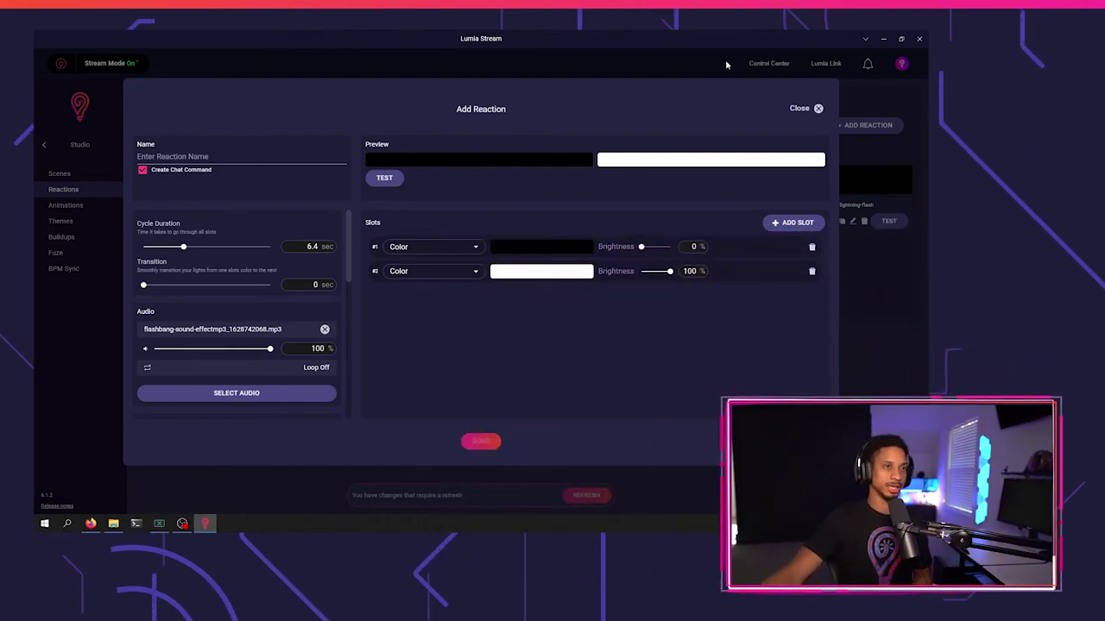
# - Discard the unsaved reaction and reopen the flashbang animation for editing
pyautogui.press('Escape')
pyautogui.click(500, 321)
pyautogui.click(66, 204)
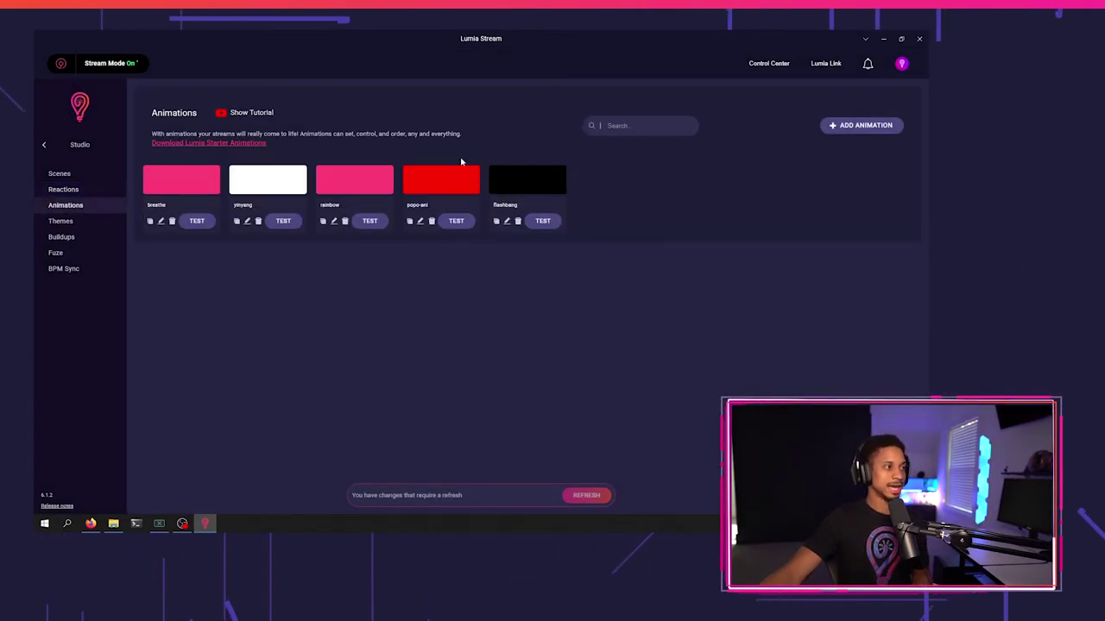
pyautogui.click(507, 221)
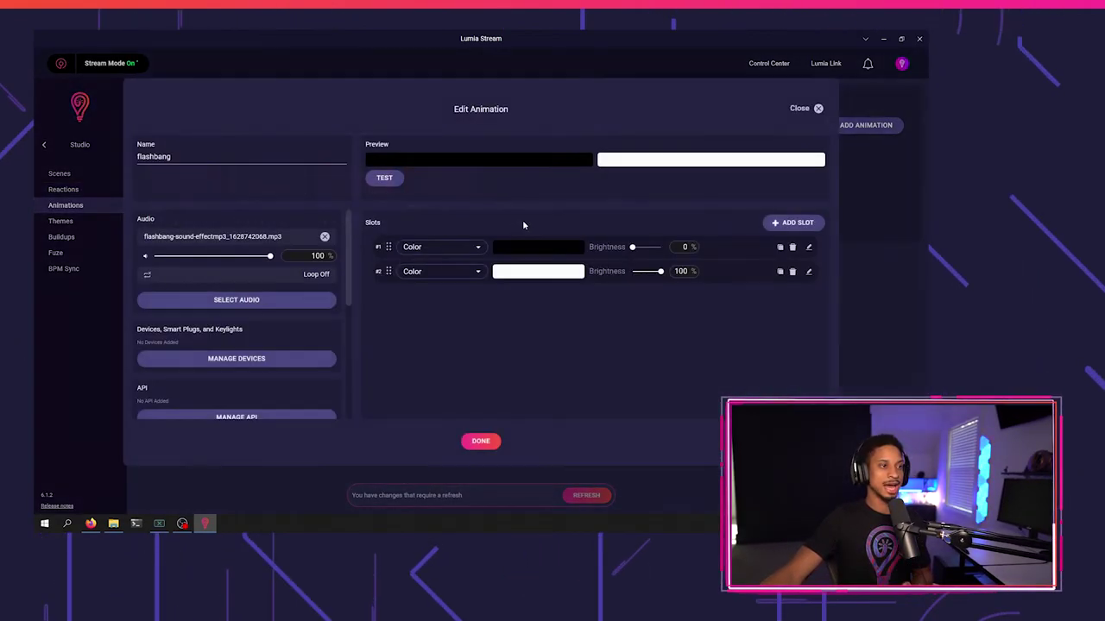
# - Show slot 2's Advanced options for Lumia Actions, OBS, SLOBS, API, MIDI and OSC
pyautogui.click(808, 273)
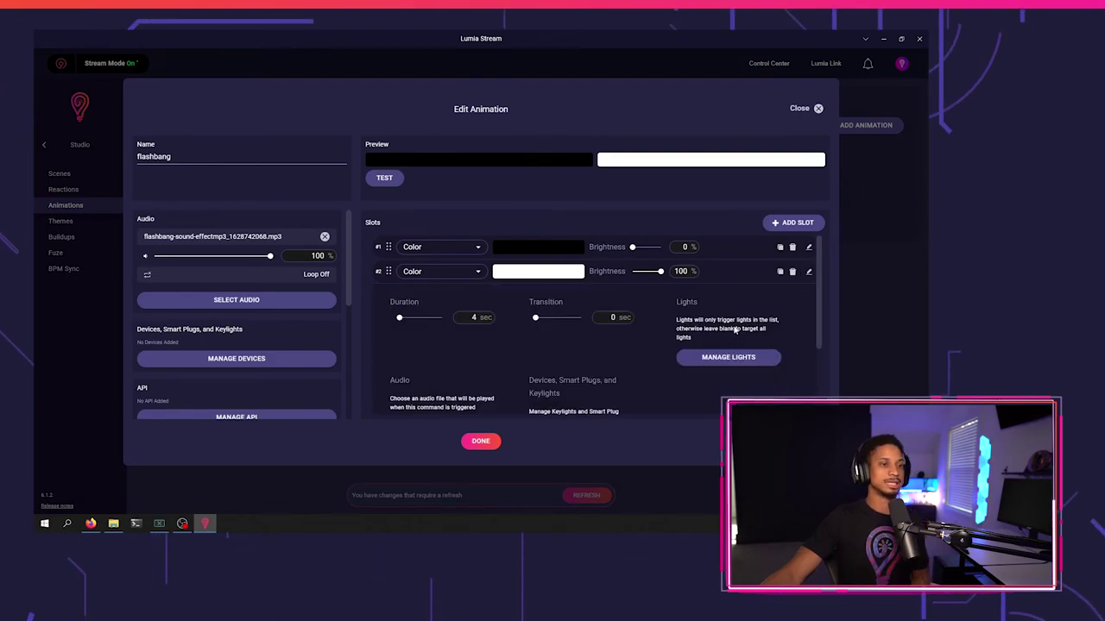
pyautogui.scroll(-4, 751, 320)
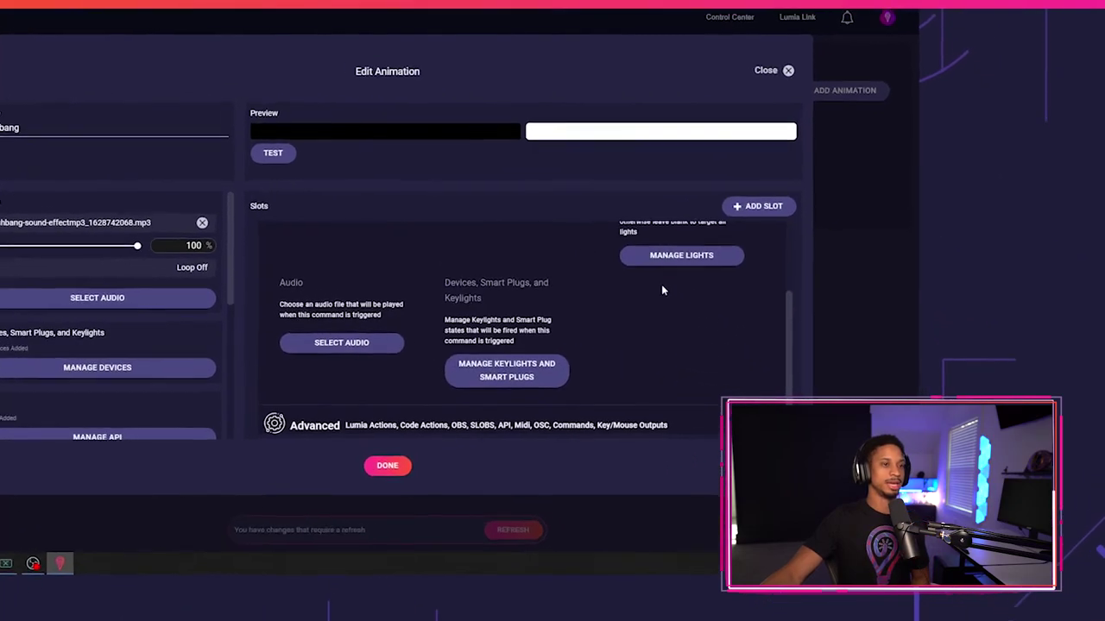
pyautogui.scroll(2, 661, 289)
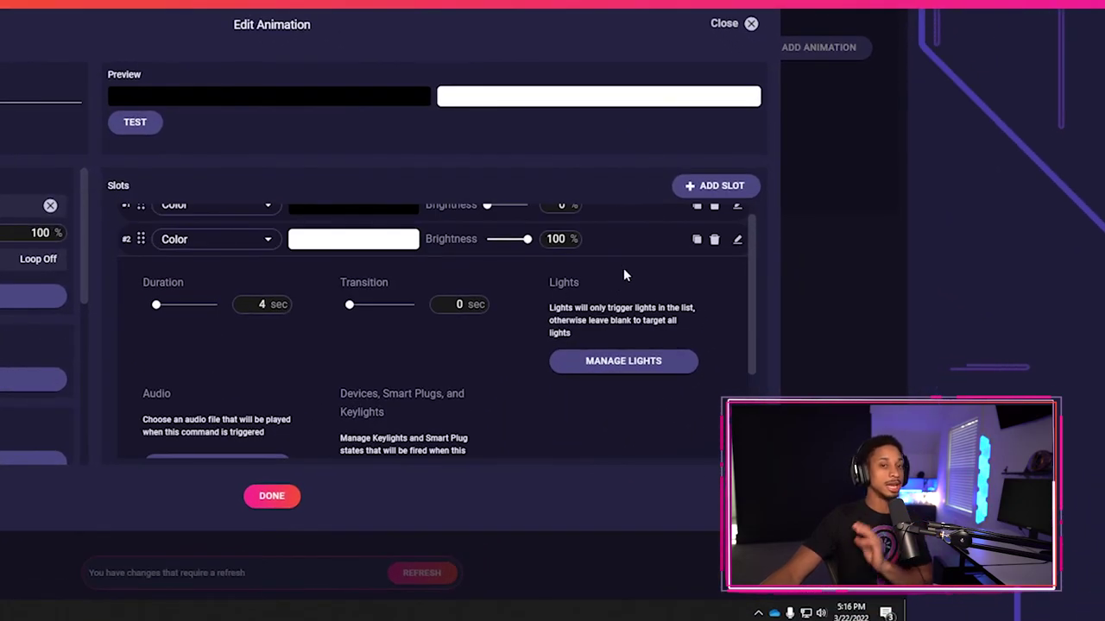
pyautogui.scroll(-3, 622, 285)
pyautogui.scroll(4, 619, 320)
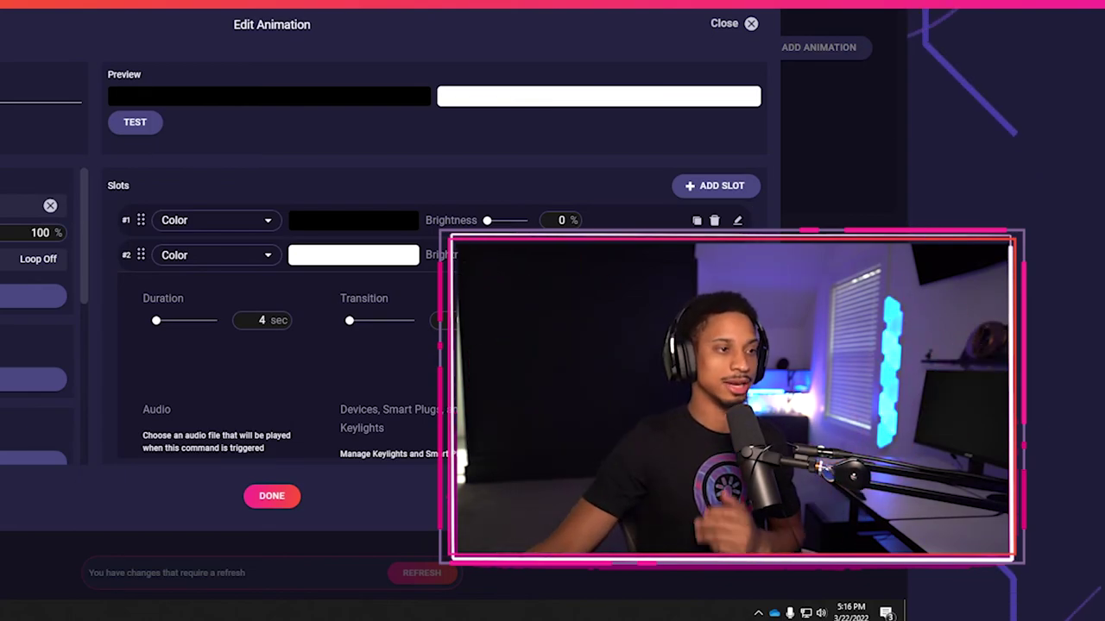
pyautogui.scroll(-3, 516, 348)
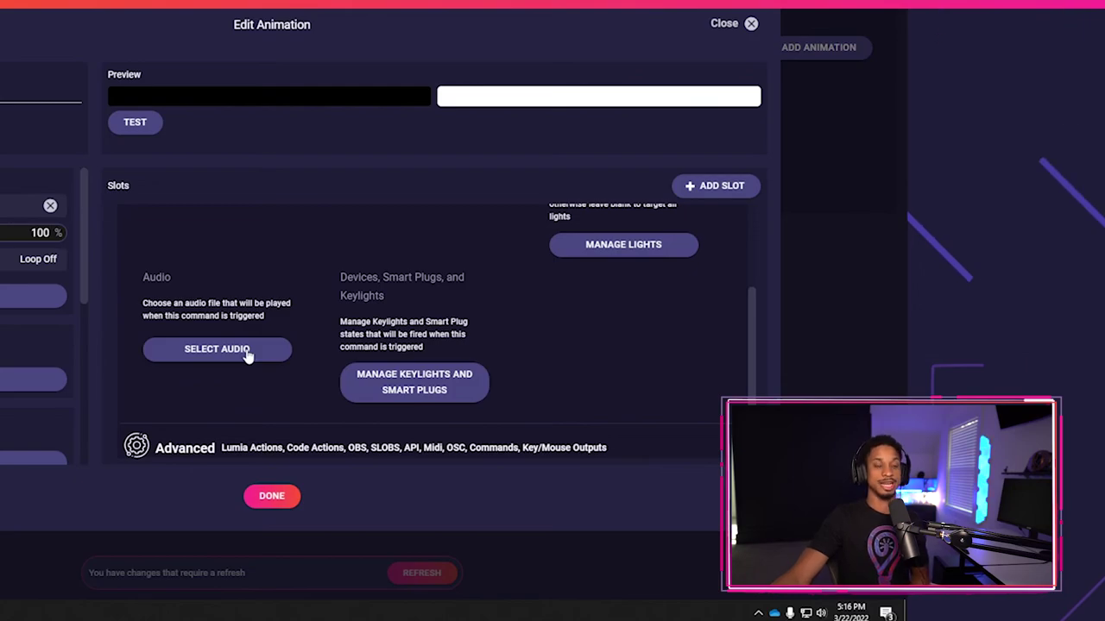
pyautogui.scroll(-1, 385, 339)
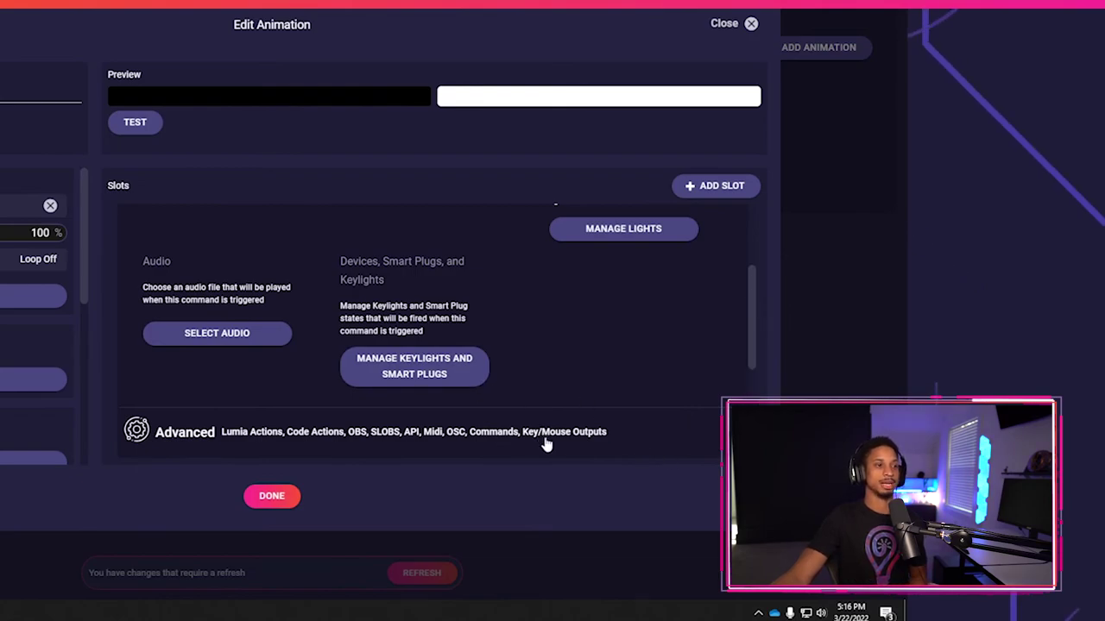
pyautogui.scroll(-3, 652, 271)
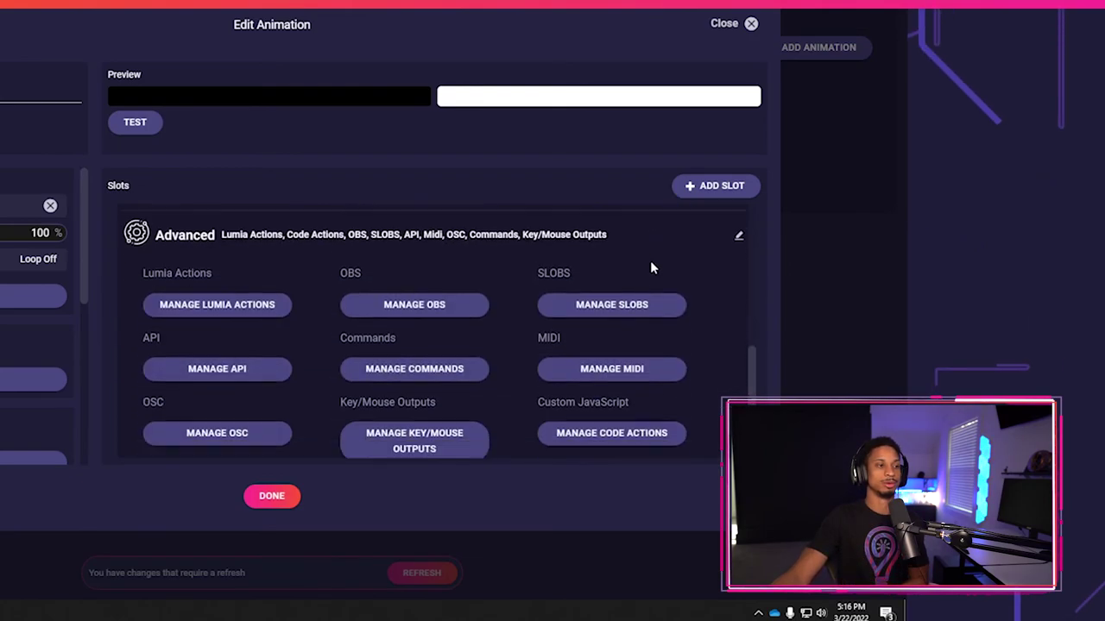